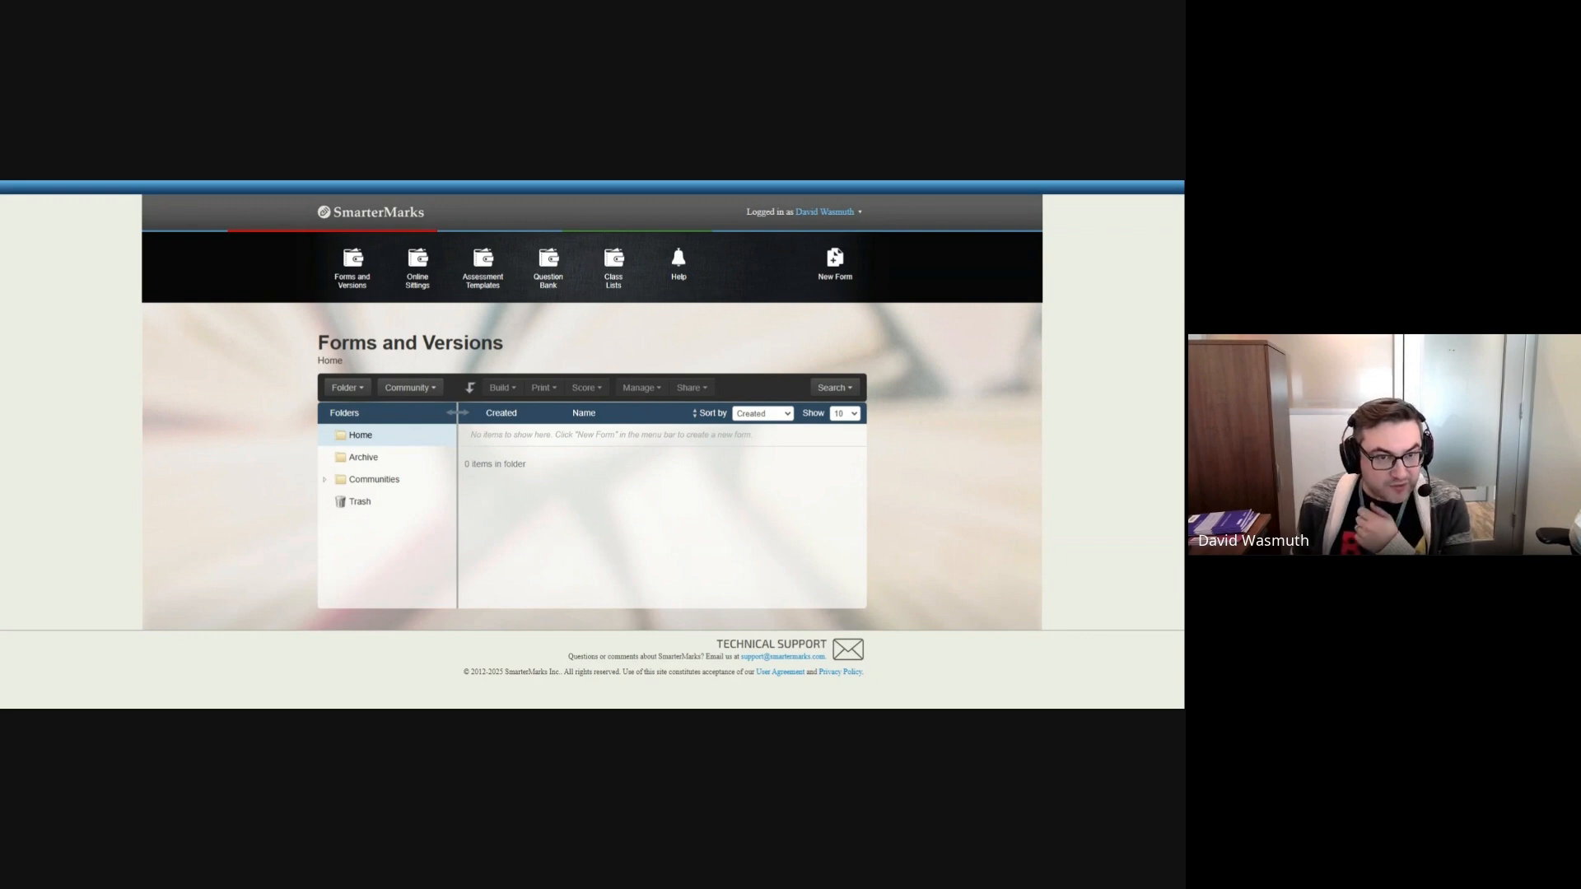
{"action": "mouse_move", "coordinate": [328, 243]}
{"action": "left_mouse_down"}
{"action": "mouse_move", "coordinate": [679, 223]}
{"action": "mouse_move", "coordinate": [732, 292]}
{"action": "mouse_move", "coordinate": [334, 328]}
{"action": "mouse_move", "coordinate": [272, 255]}
{"action": "mouse_move", "coordinate": [344, 234]}
{"action": "left_mouse_up"}
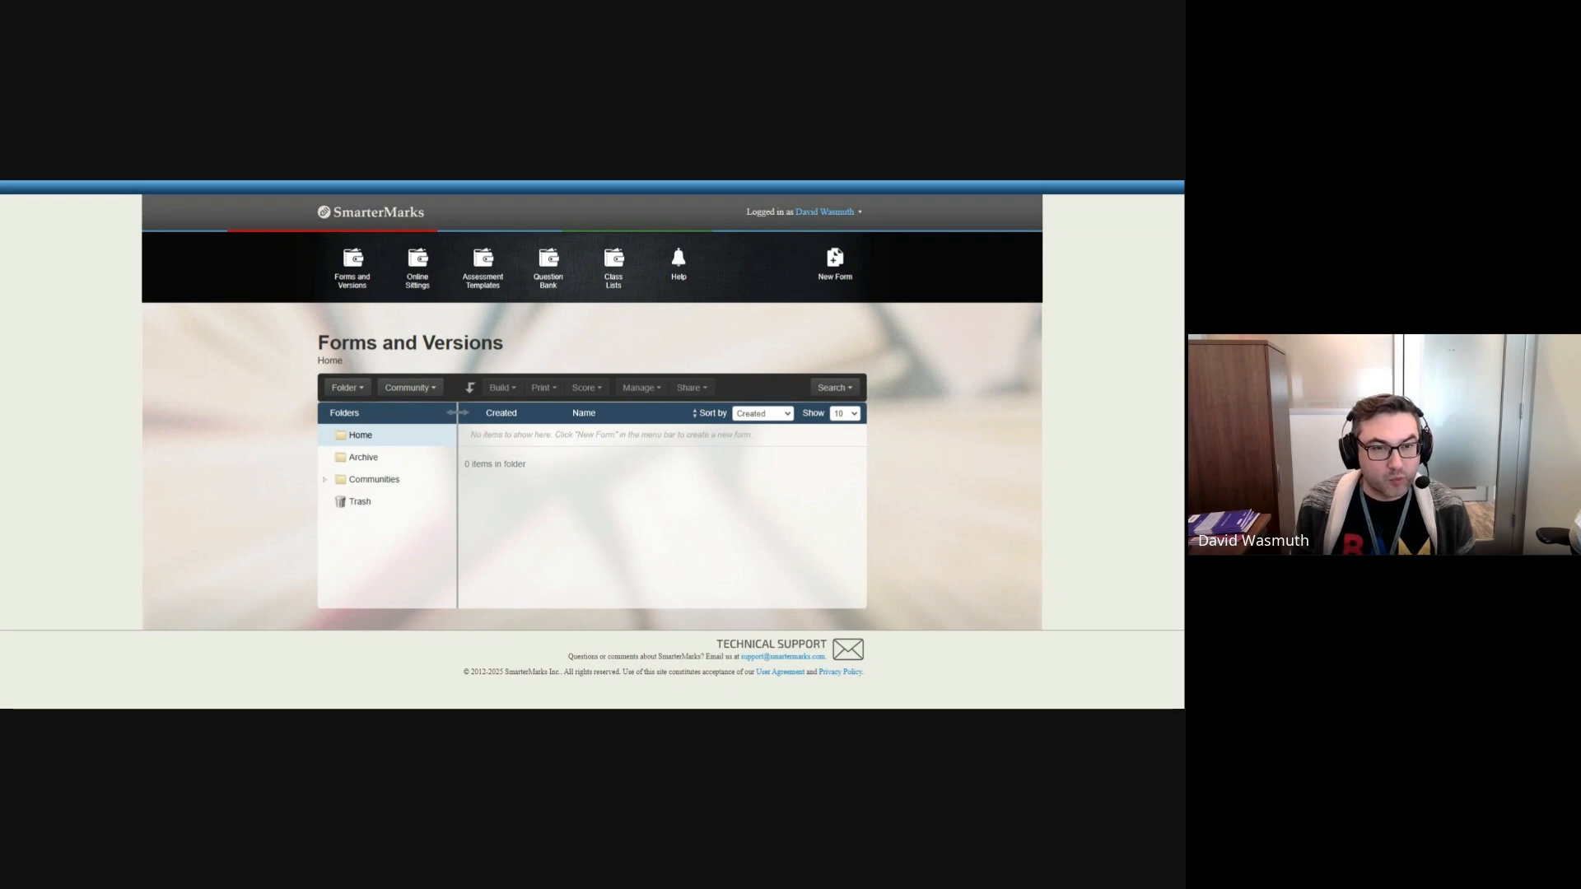
{"action": "mouse_move", "coordinate": [308, 327]}
{"action": "left_mouse_down"}
{"action": "mouse_move", "coordinate": [820, 339]}
{"action": "mouse_move", "coordinate": [873, 494]}
{"action": "mouse_move", "coordinate": [383, 535]}
{"action": "mouse_move", "coordinate": [251, 333]}
{"action": "mouse_move", "coordinate": [317, 322]}
{"action": "left_mouse_up"}
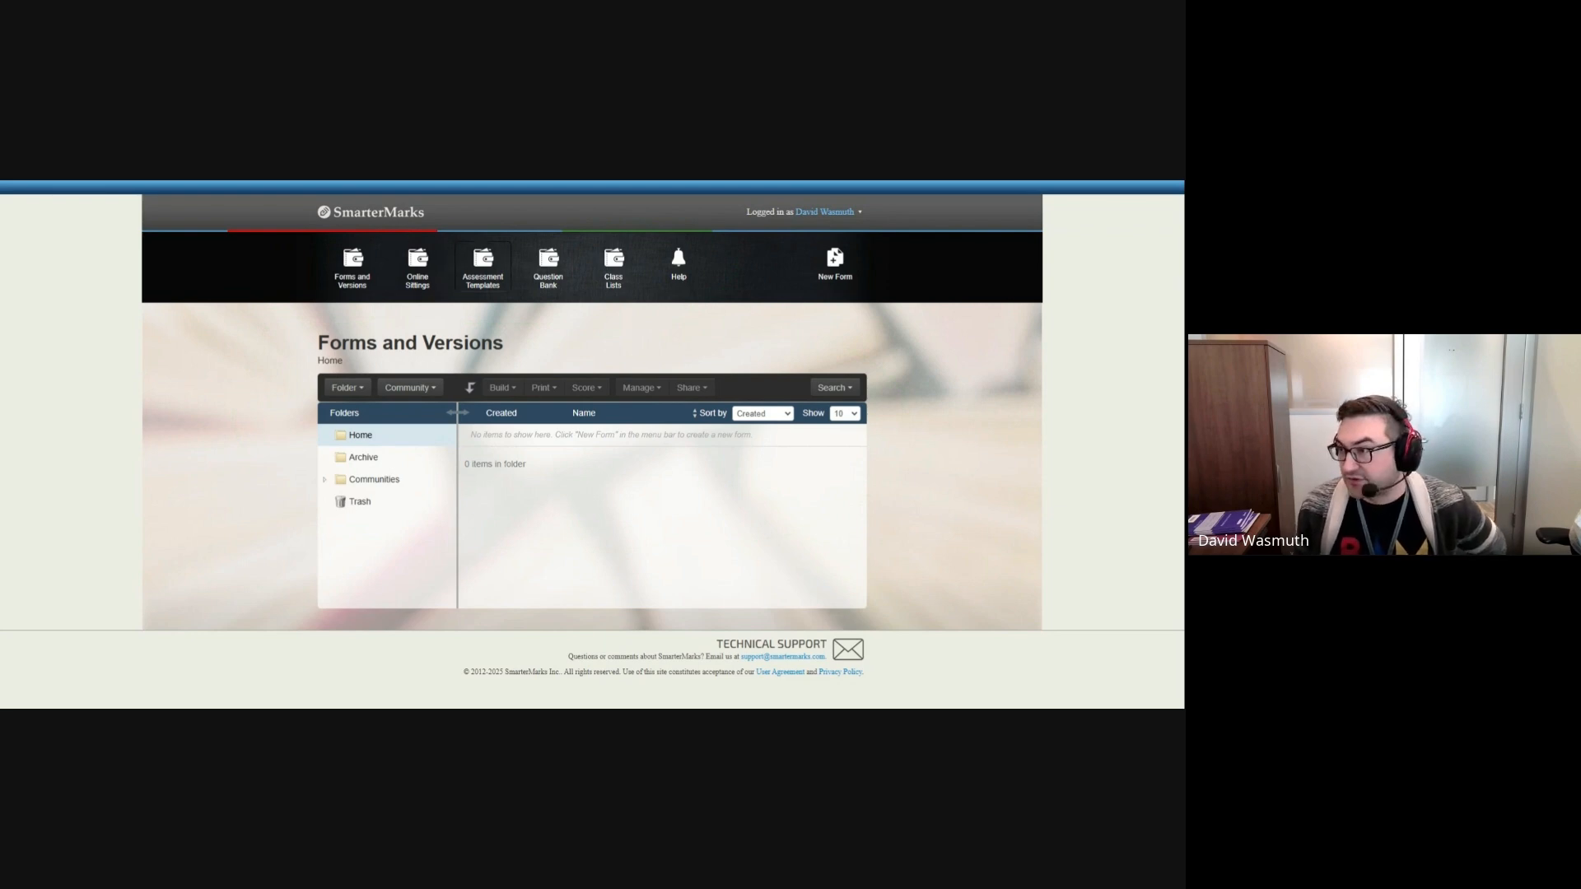
{"action": "left_click", "coordinate": [549, 270]}
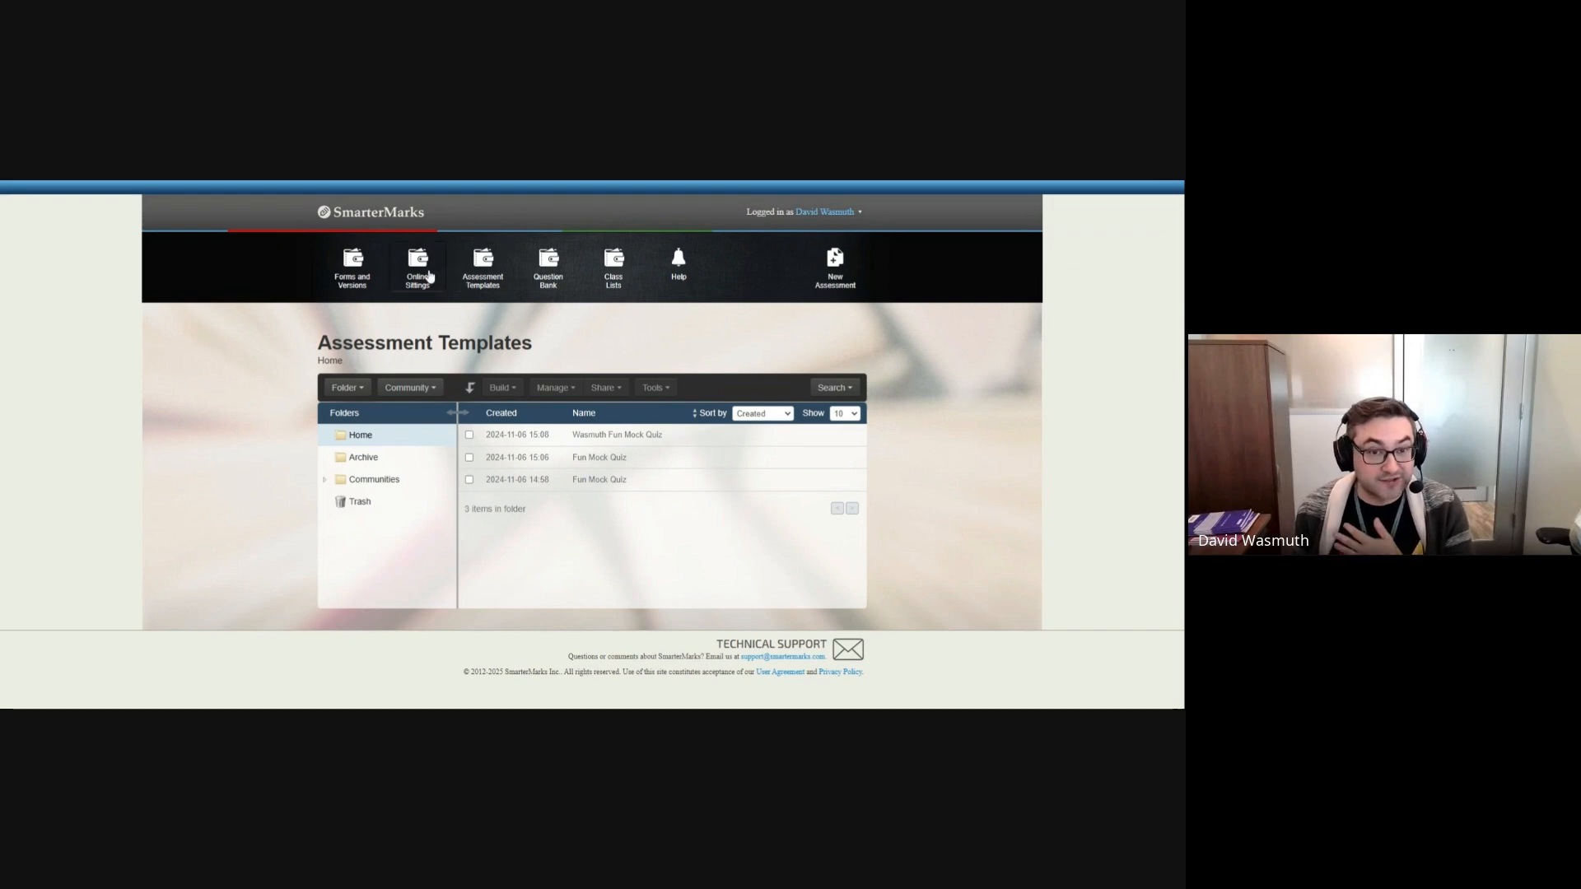
Step: Open the 30-1 RC 1 assessment template from the BAM English community's 30-1 Assessment Templates folder
{"action": "left_click", "coordinate": [490, 266]}
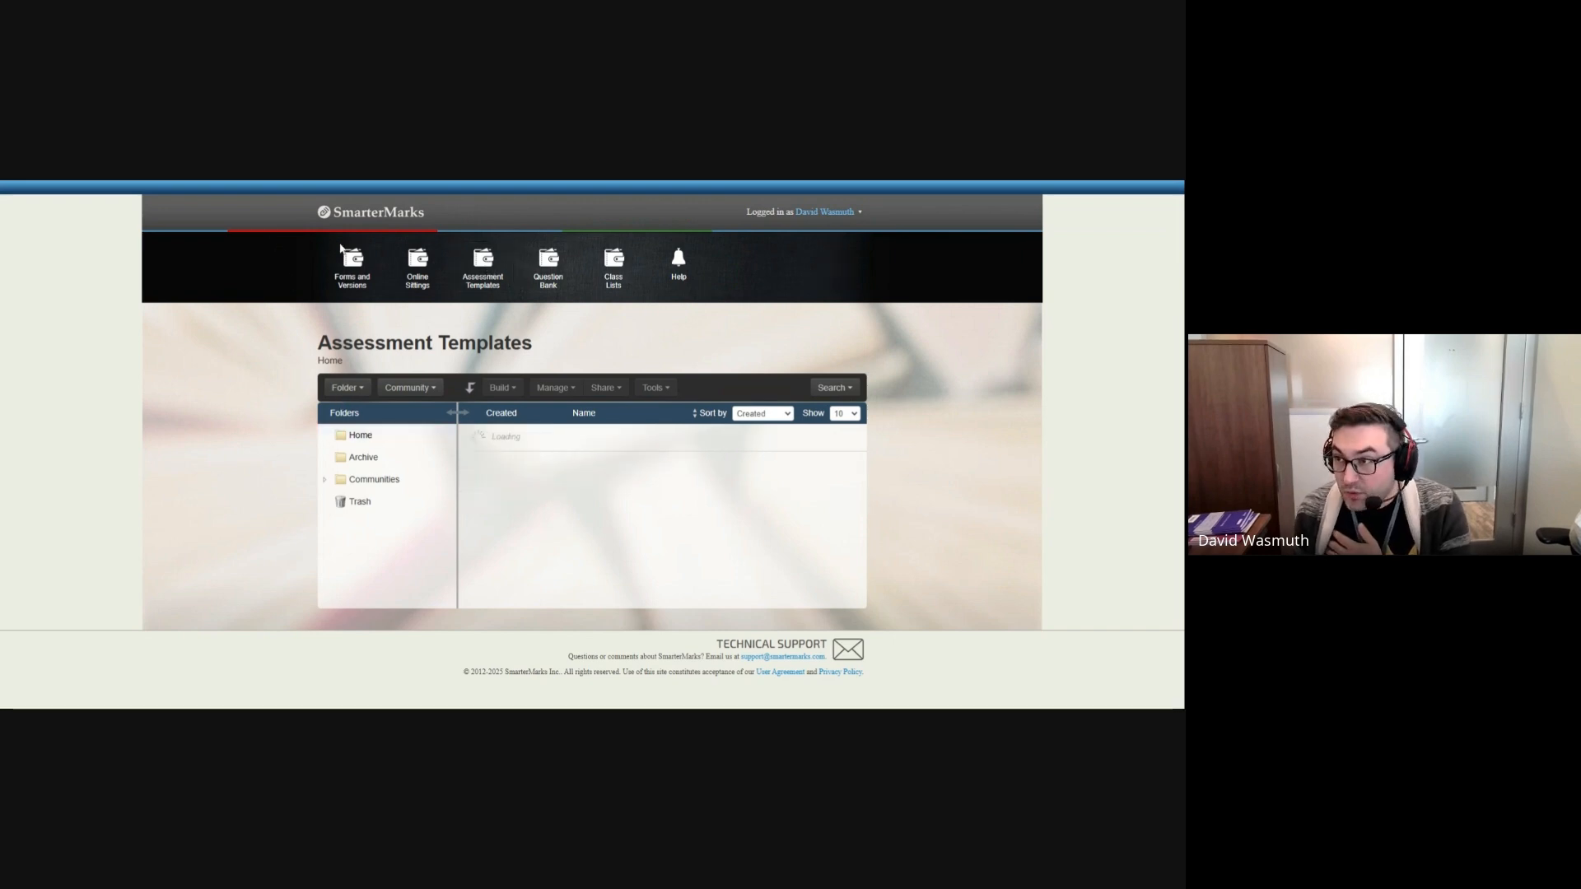
{"action": "left_click", "coordinate": [325, 483]}
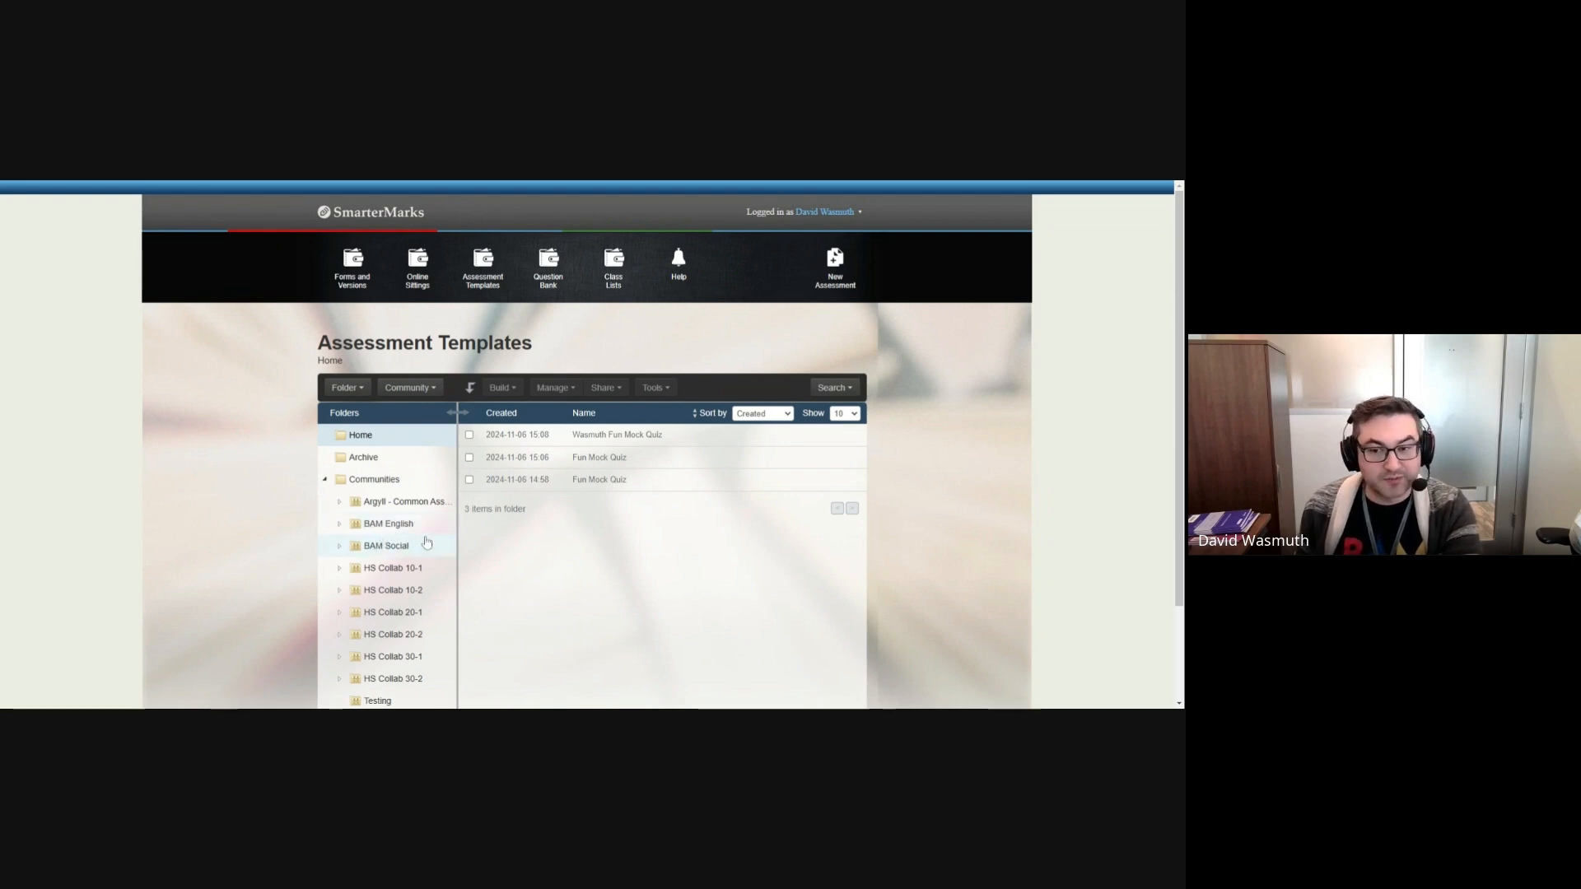
{"action": "left_click", "coordinate": [339, 524]}
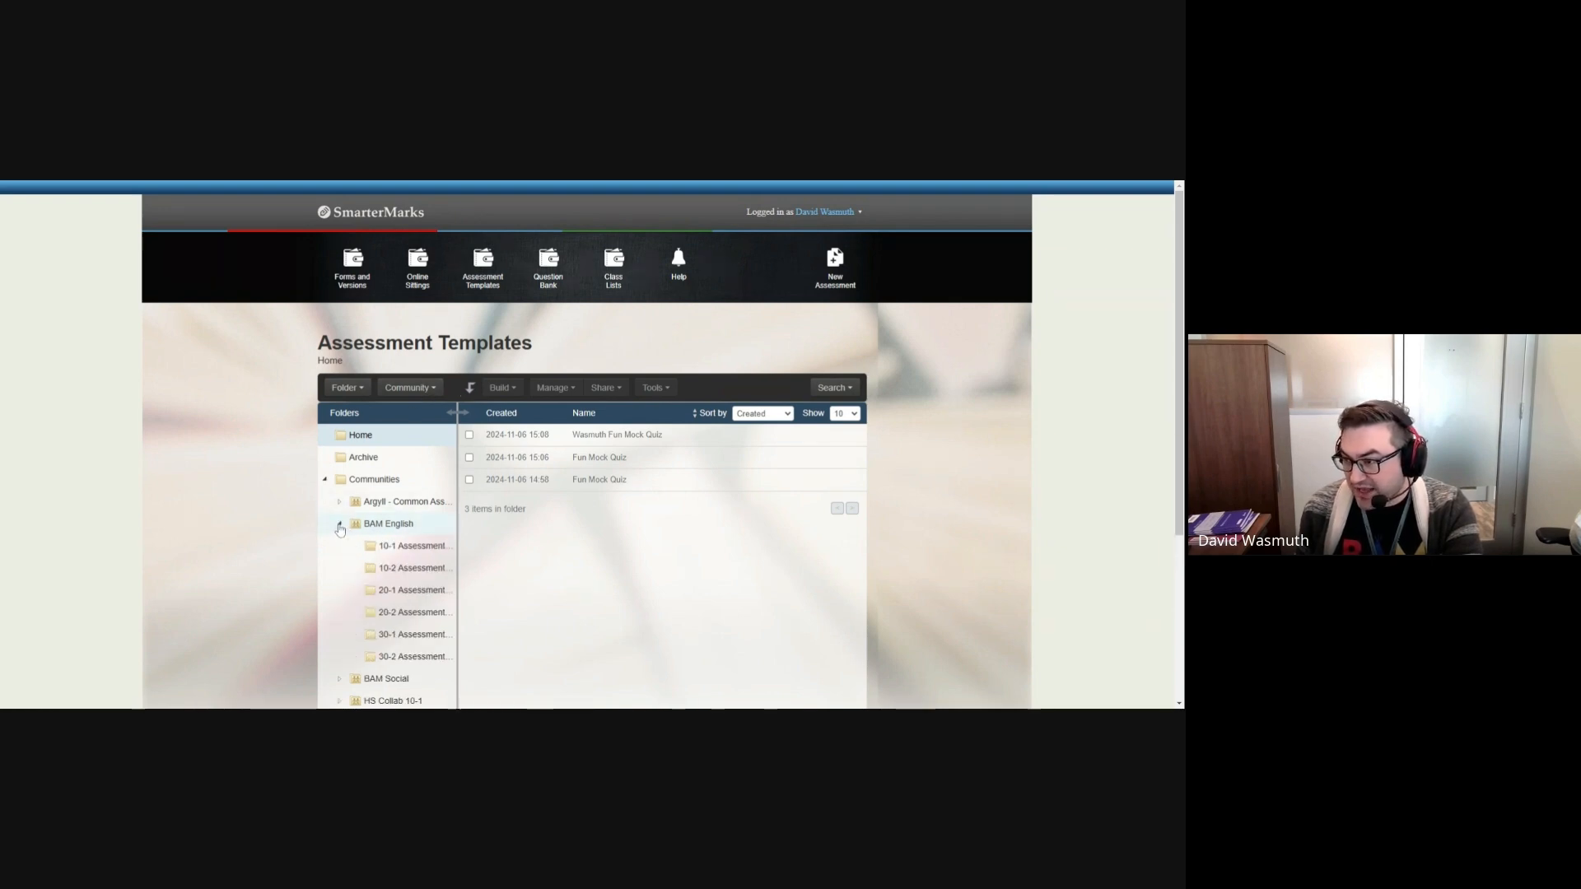
{"action": "left_click", "coordinate": [401, 640]}
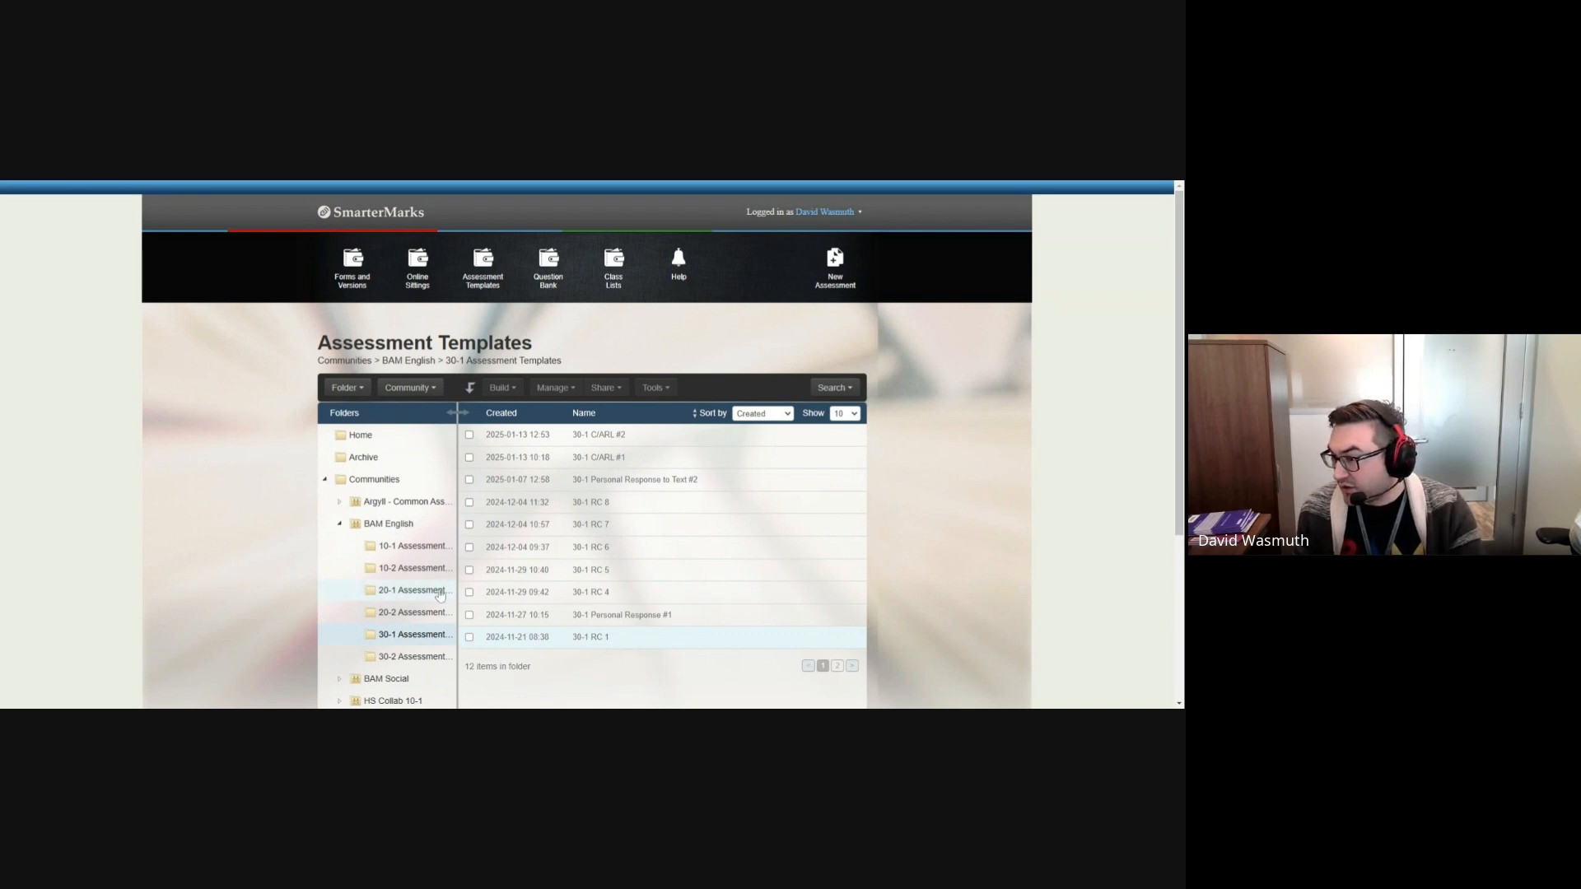
{"action": "left_click", "coordinate": [470, 640]}
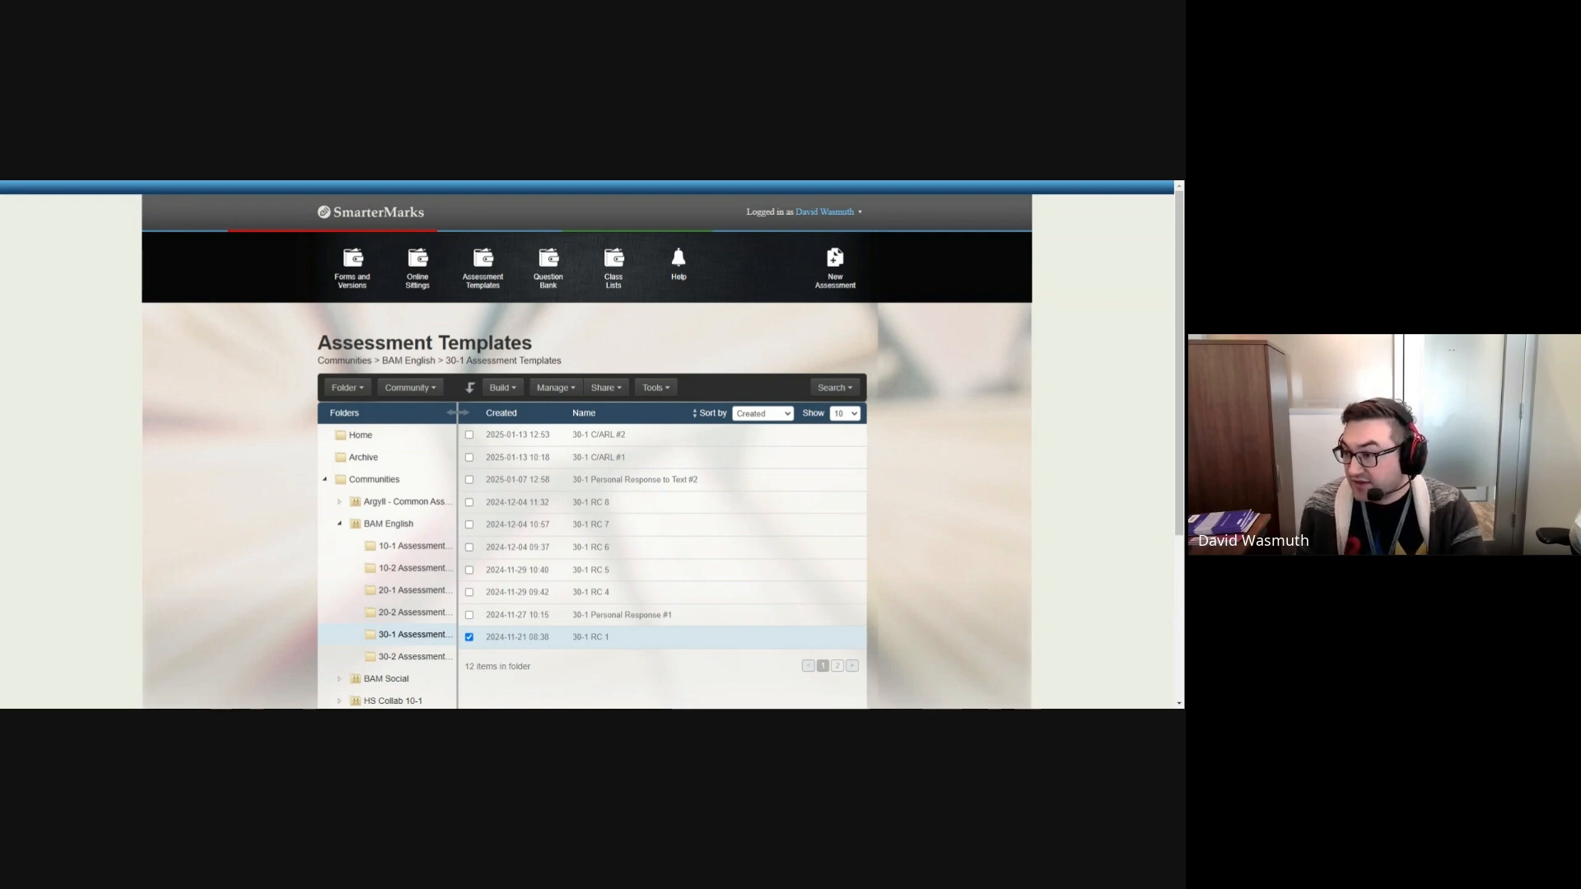
{"action": "left_click", "coordinate": [594, 638]}
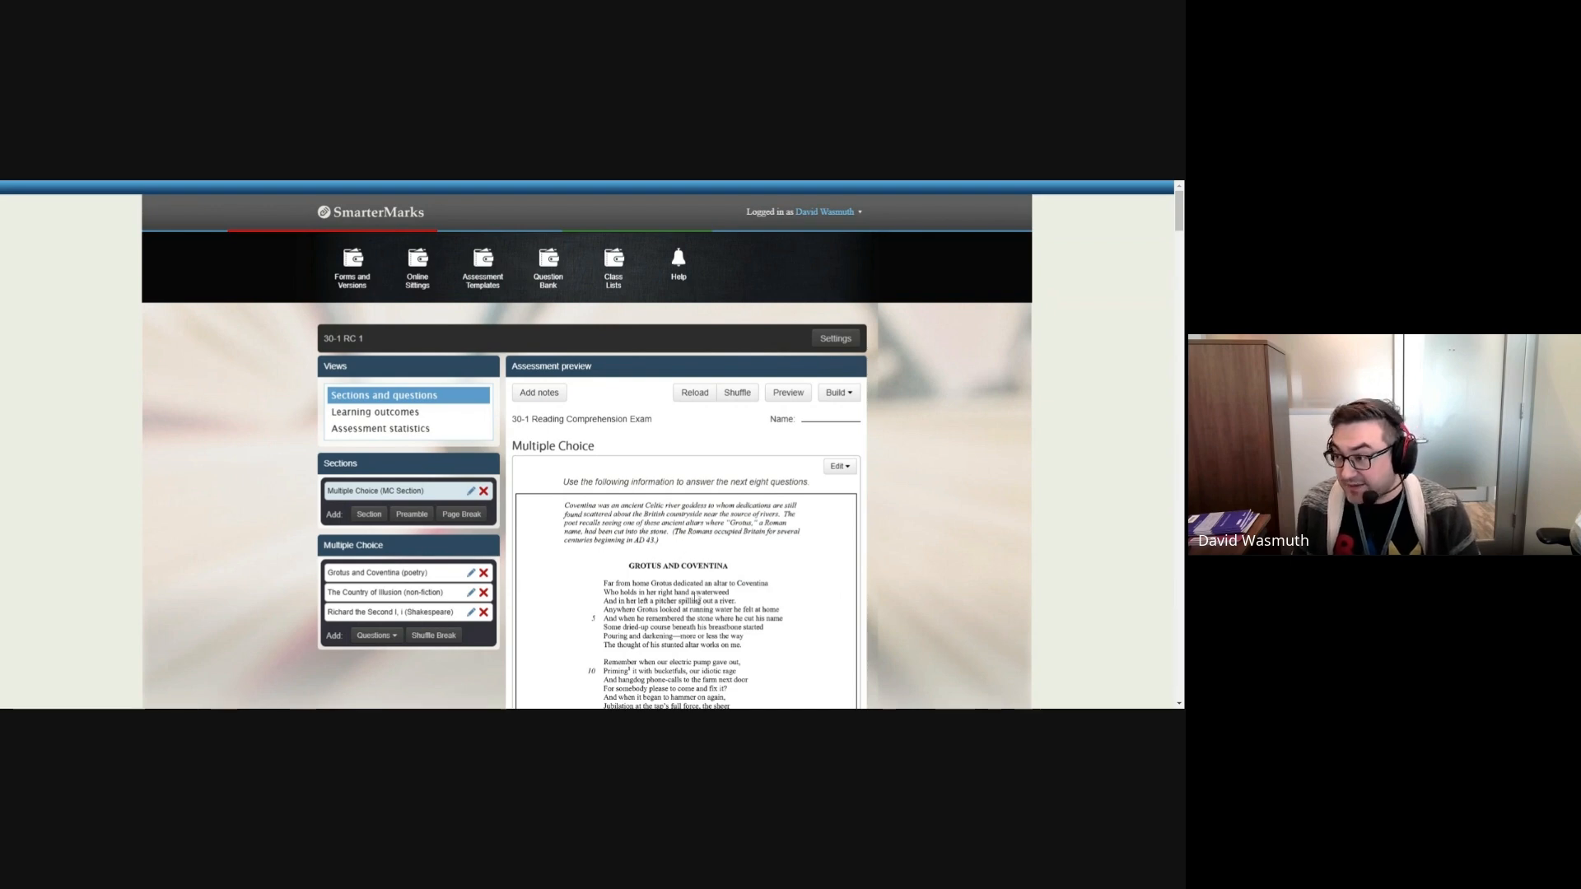
Step: Start building an online sitting from the 30-1 RC 1 template and shorten its title to "30-1 RC Exam"
{"action": "scroll", "coordinate": [558, 560], "scroll_direction": "down", "scroll_amount": 3}
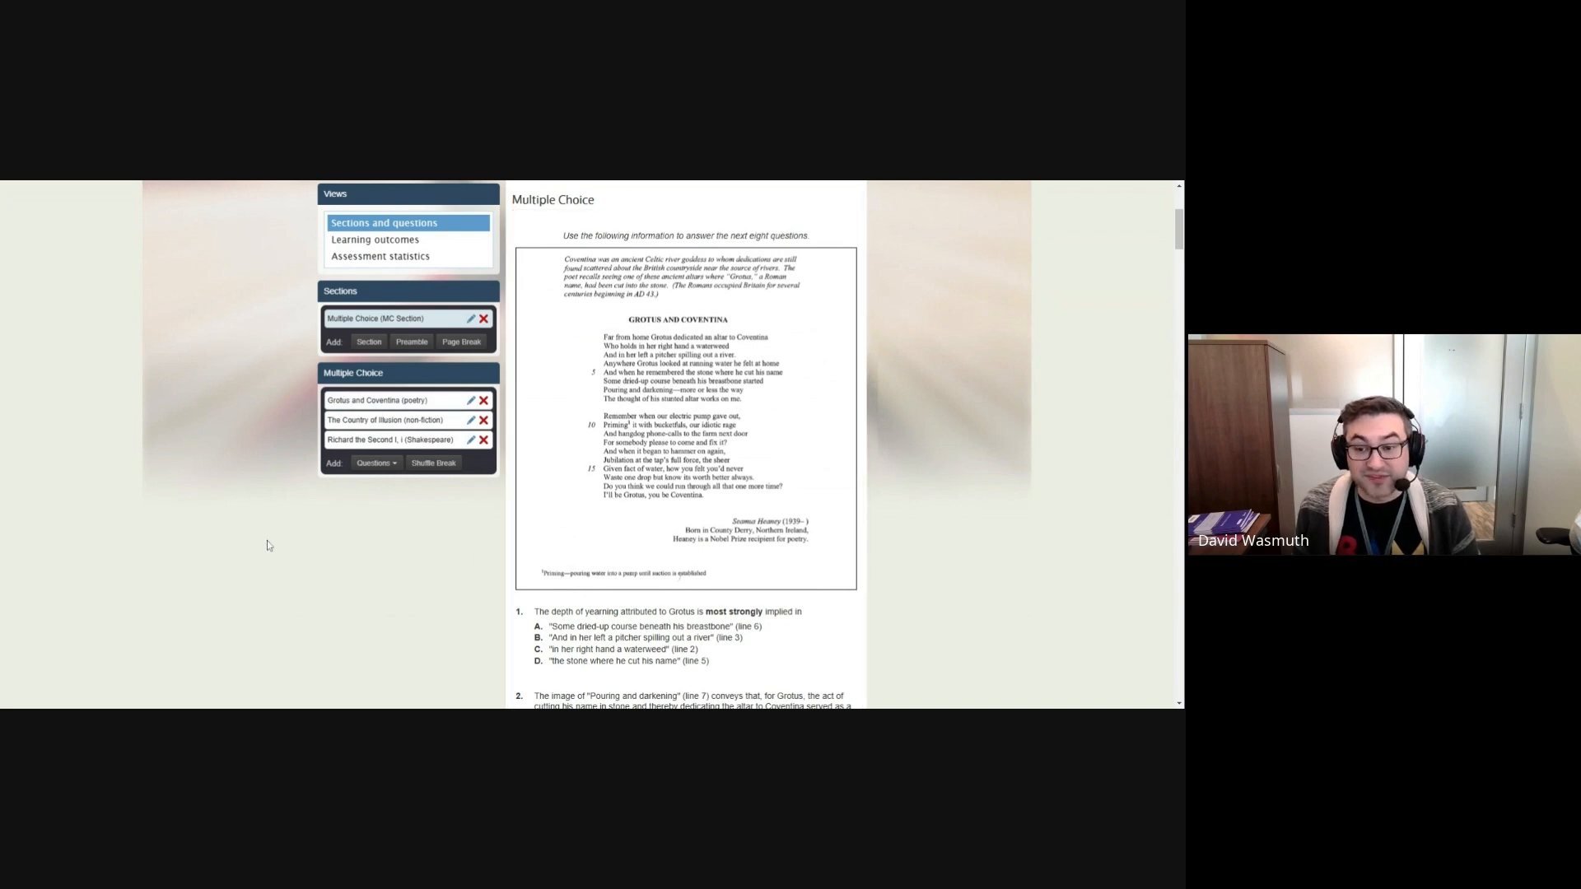
{"action": "scroll", "coordinate": [267, 541], "scroll_direction": "up", "scroll_amount": 2}
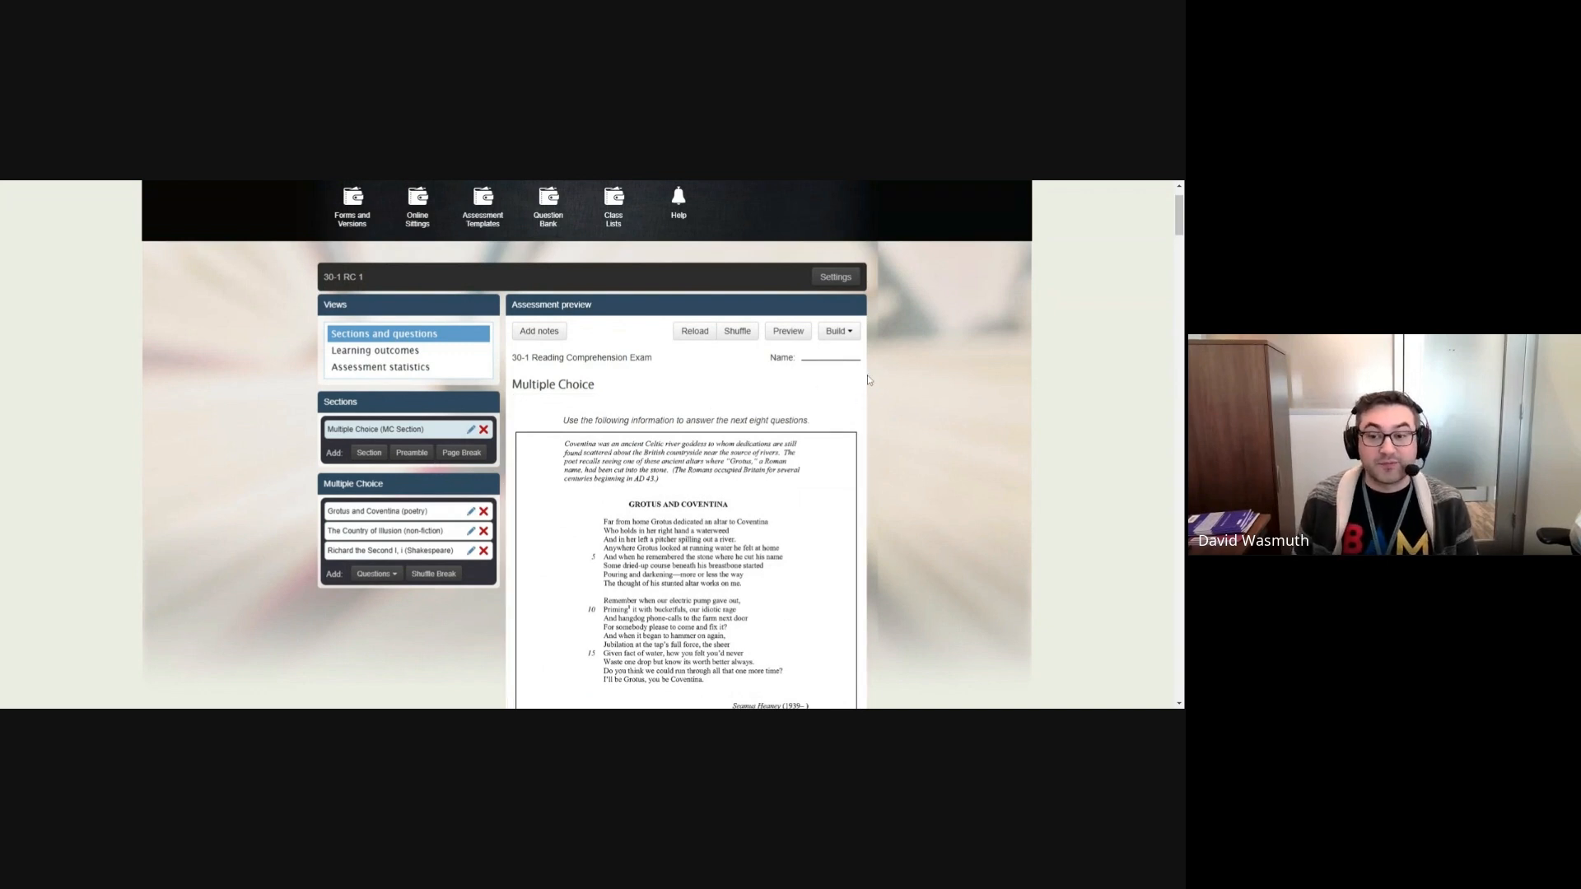
{"action": "left_click", "coordinate": [840, 332]}
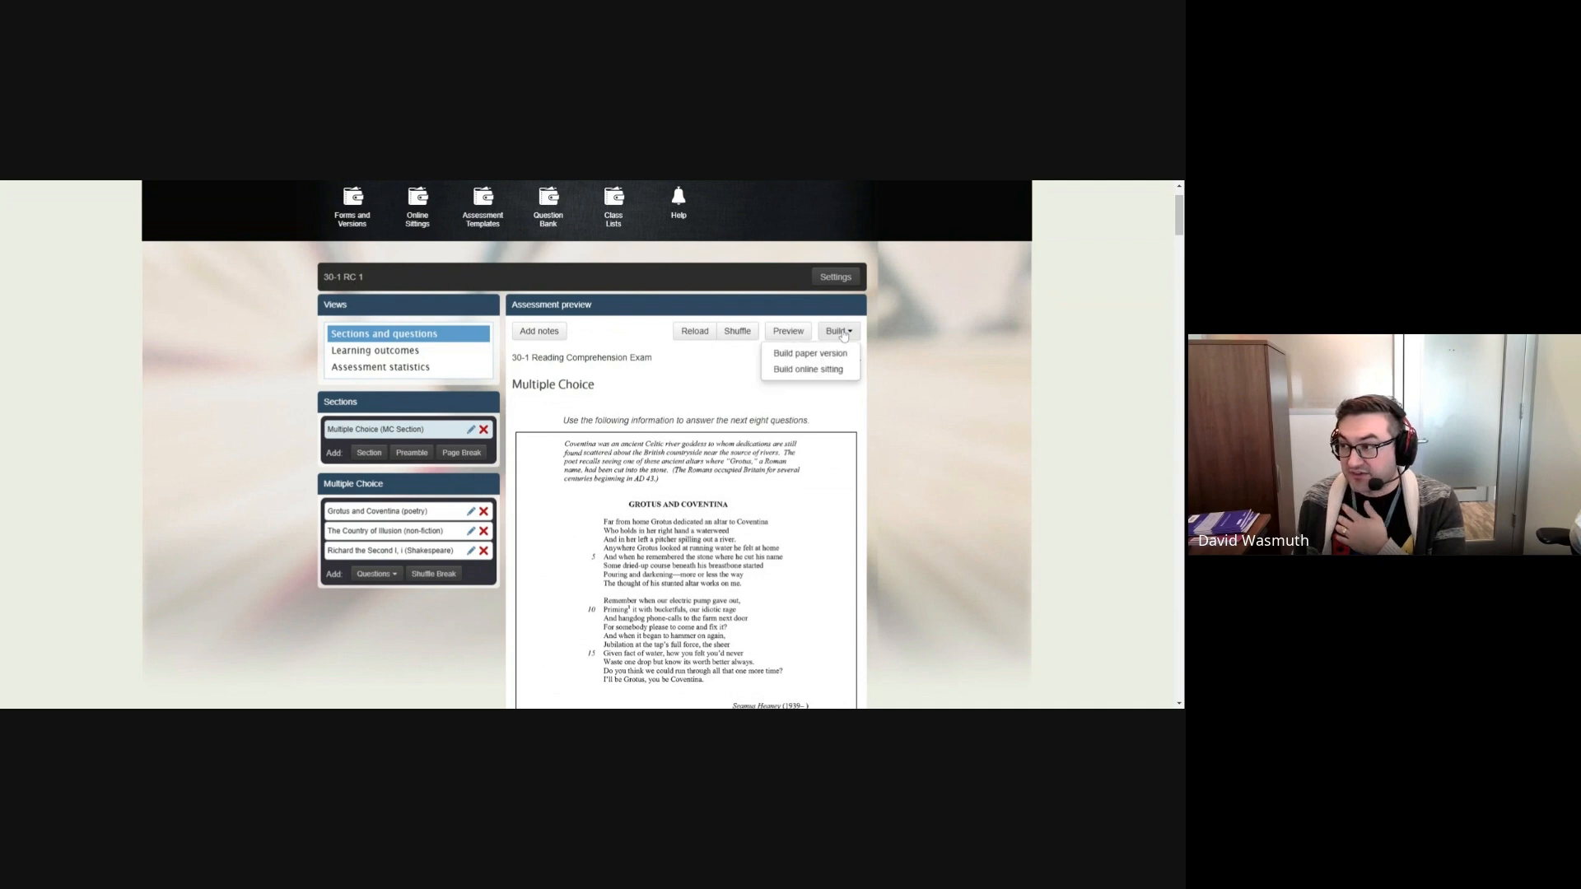
{"action": "left_click", "coordinate": [810, 370]}
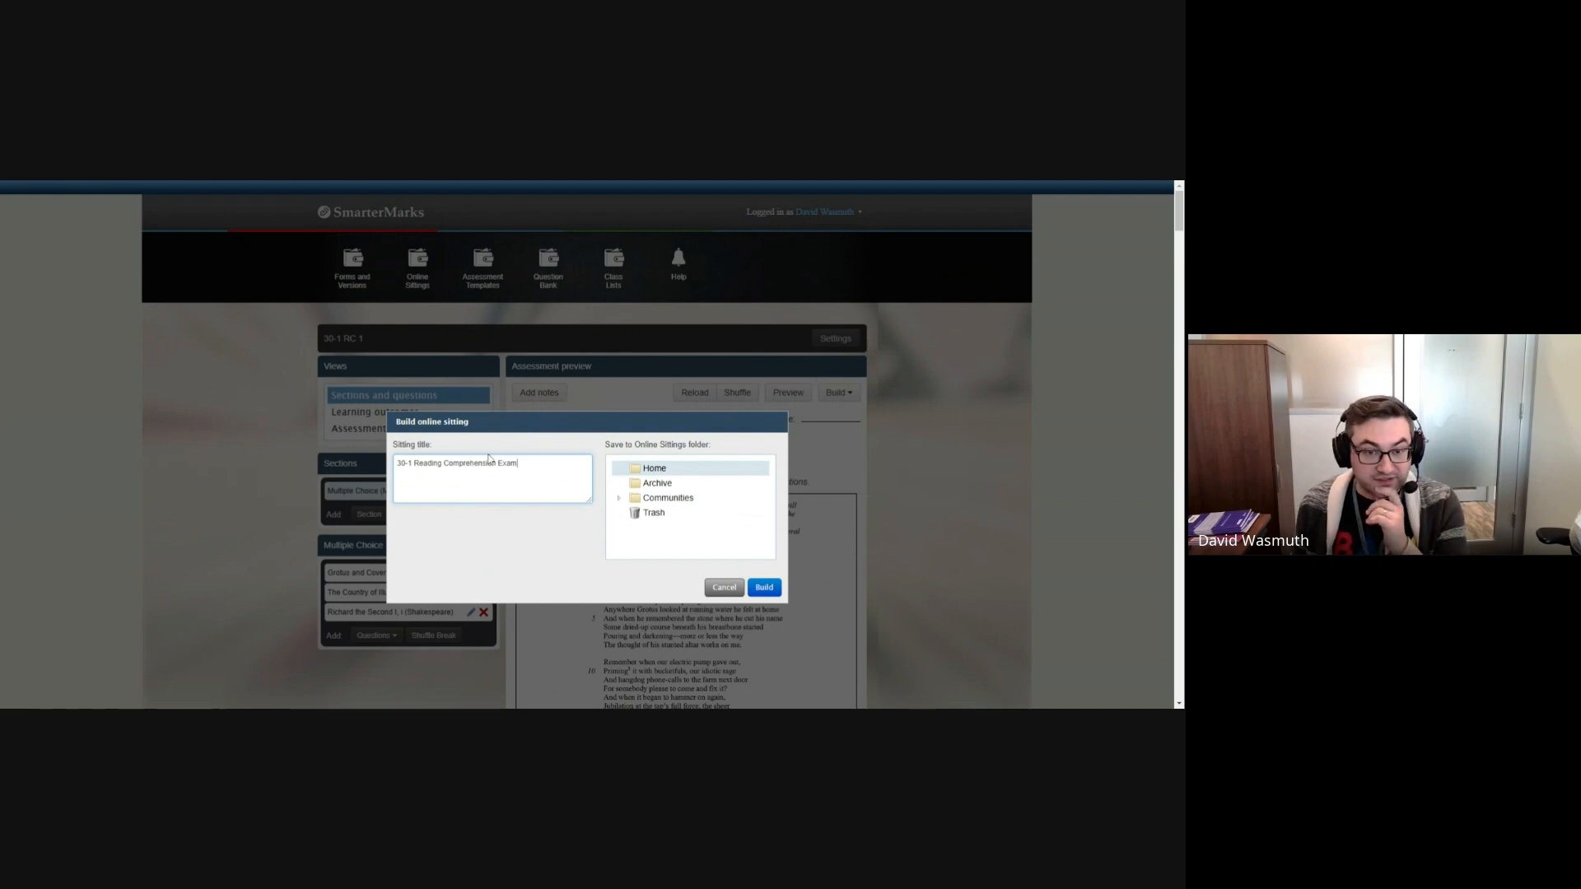
{"action": "left_click_drag", "start_coordinate": [518, 463], "coordinate": [417, 463]}
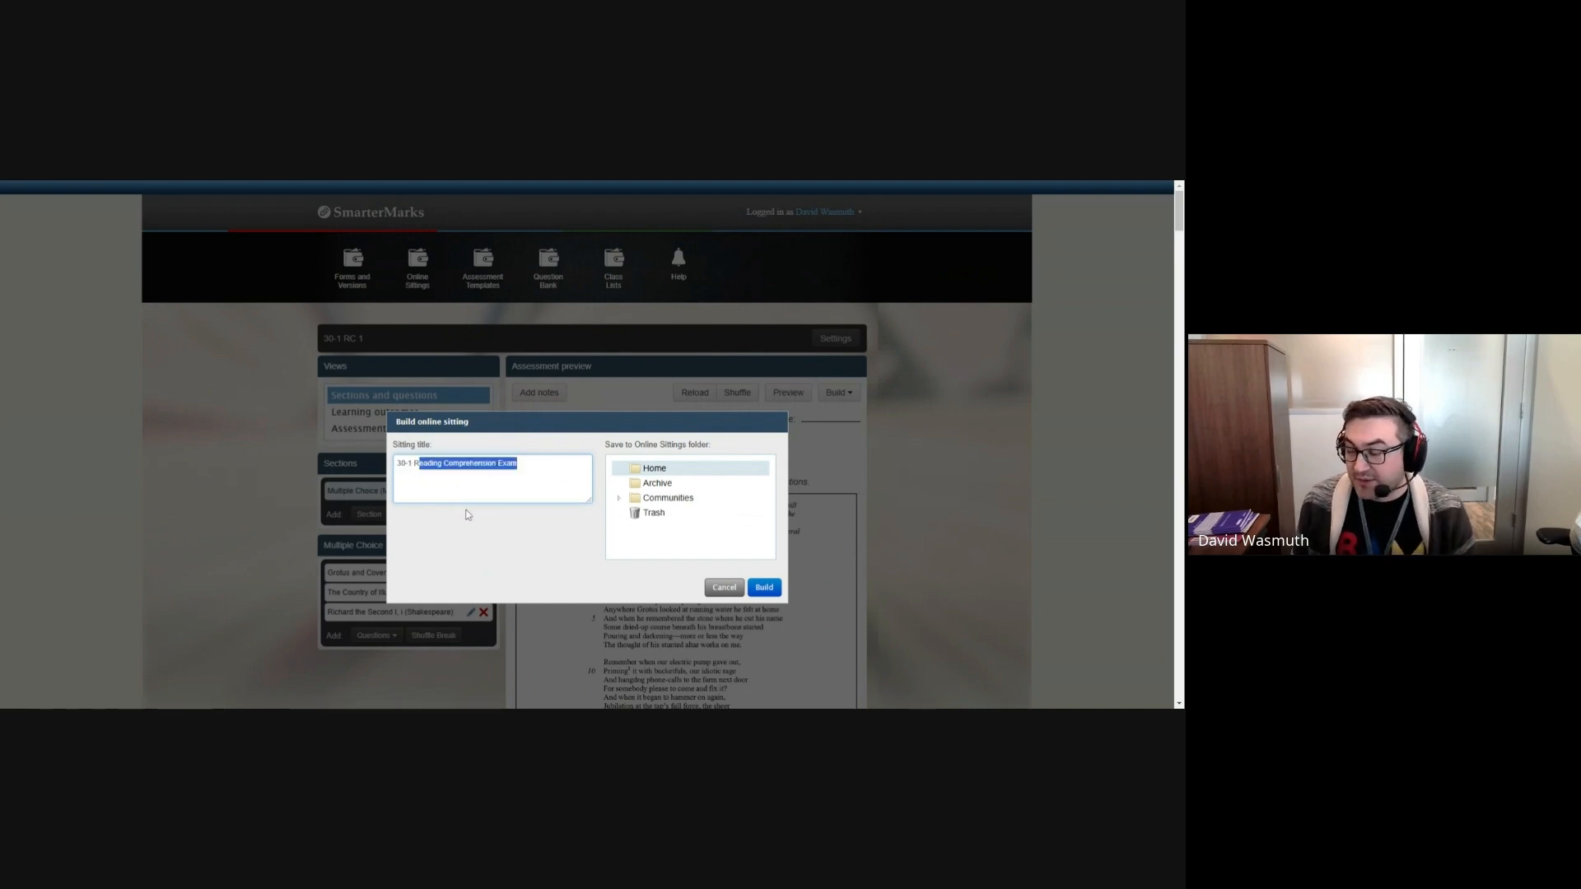
{"action": "key", "text": "End"}
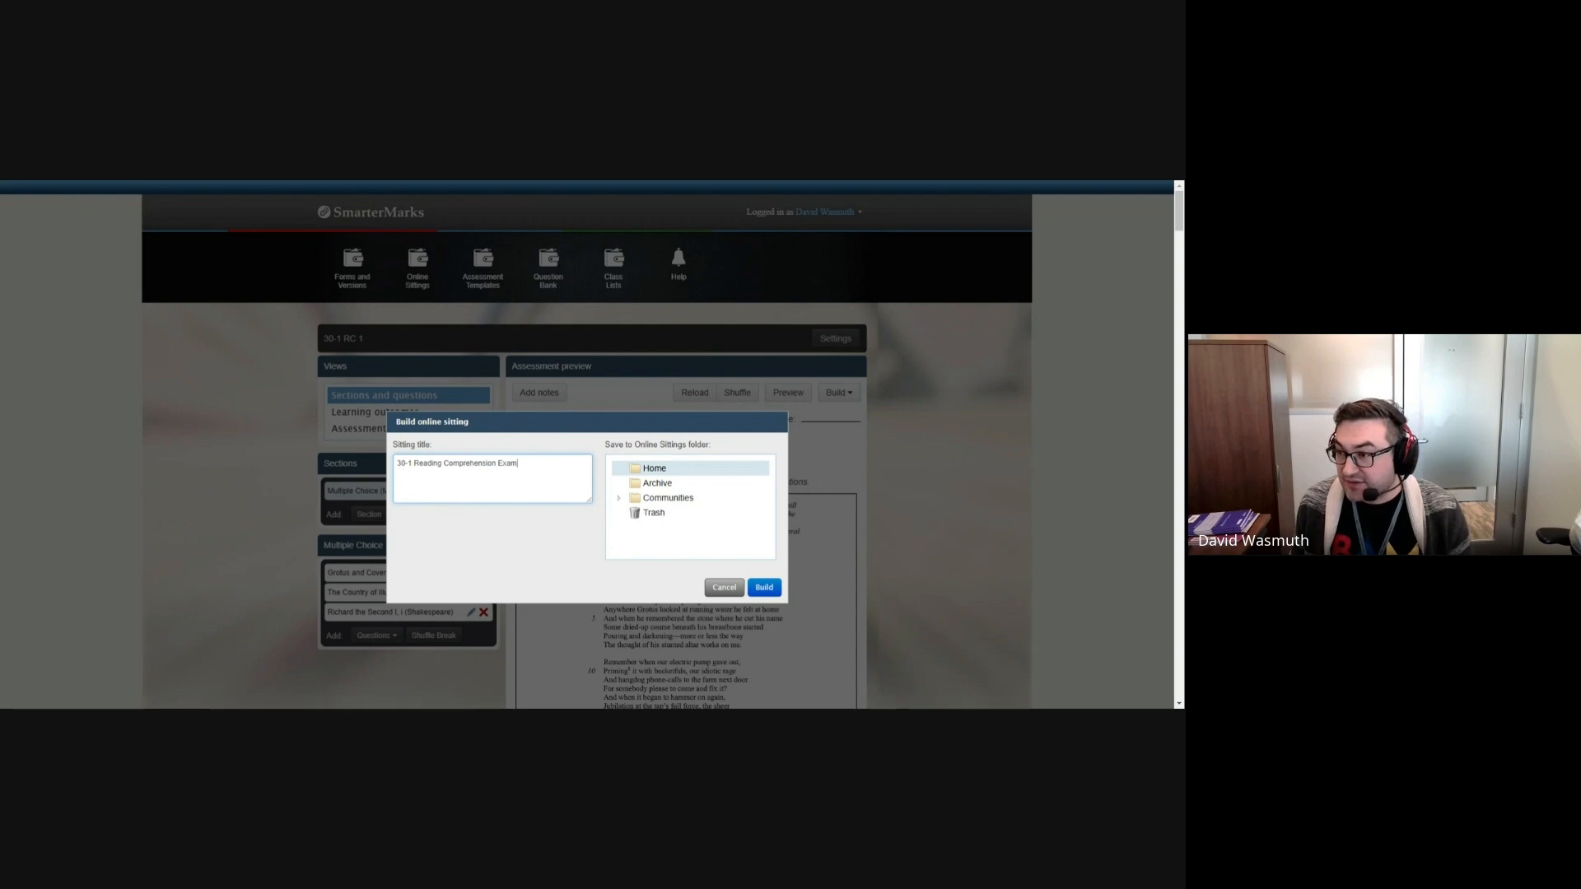
{"action": "left_click_drag", "start_coordinate": [416, 463], "coordinate": [517, 464]}
{"action": "type", "text": "C Exam"}
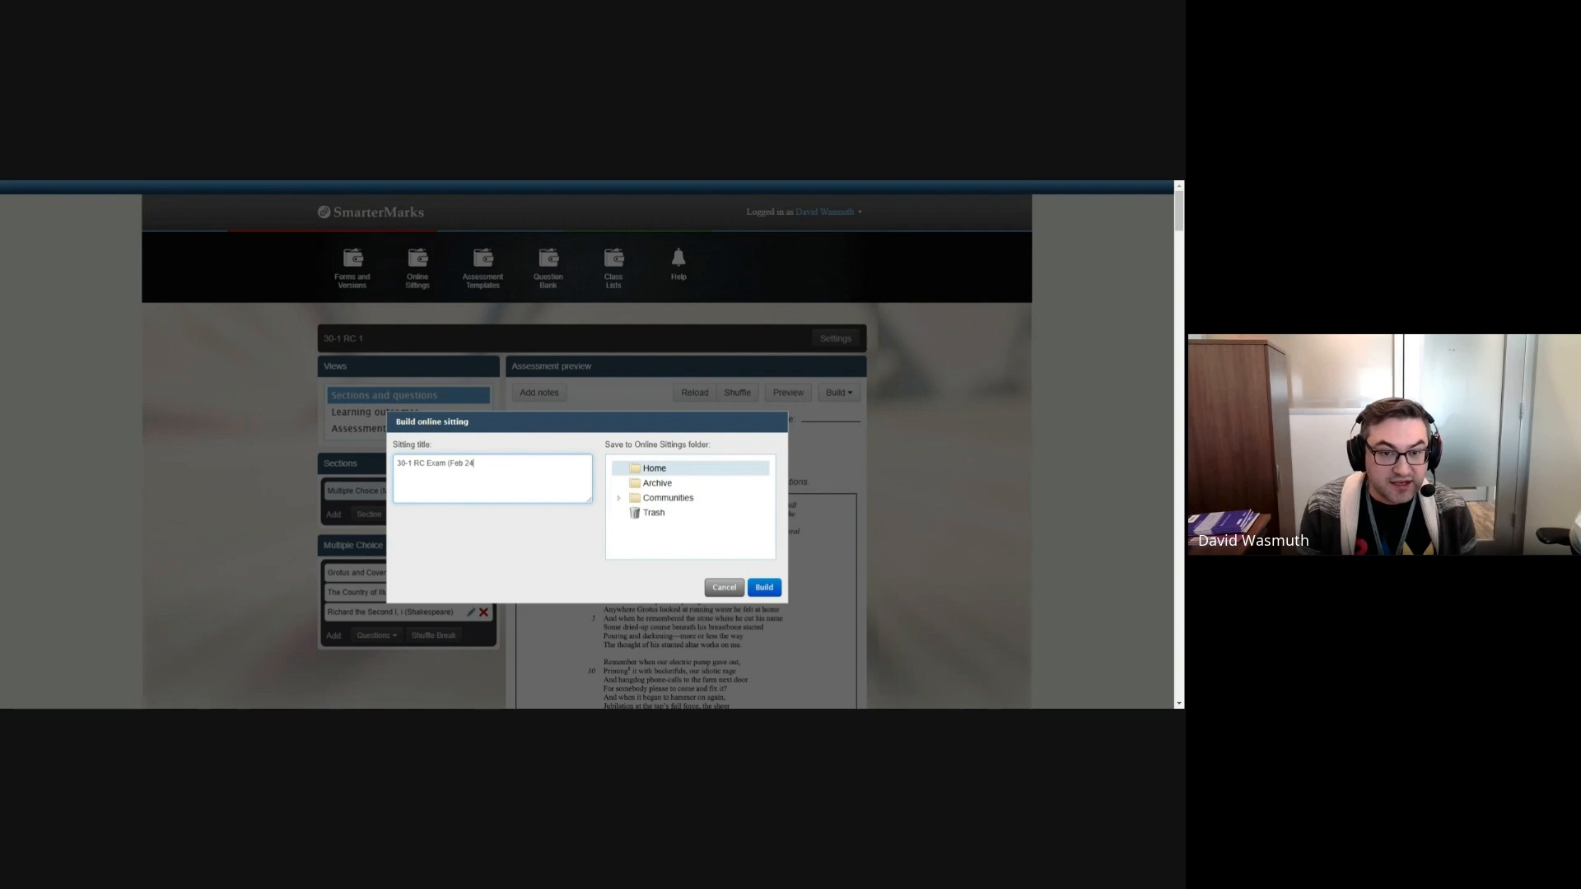
{"action": "type", "text": "(Feb 24, 2025"}
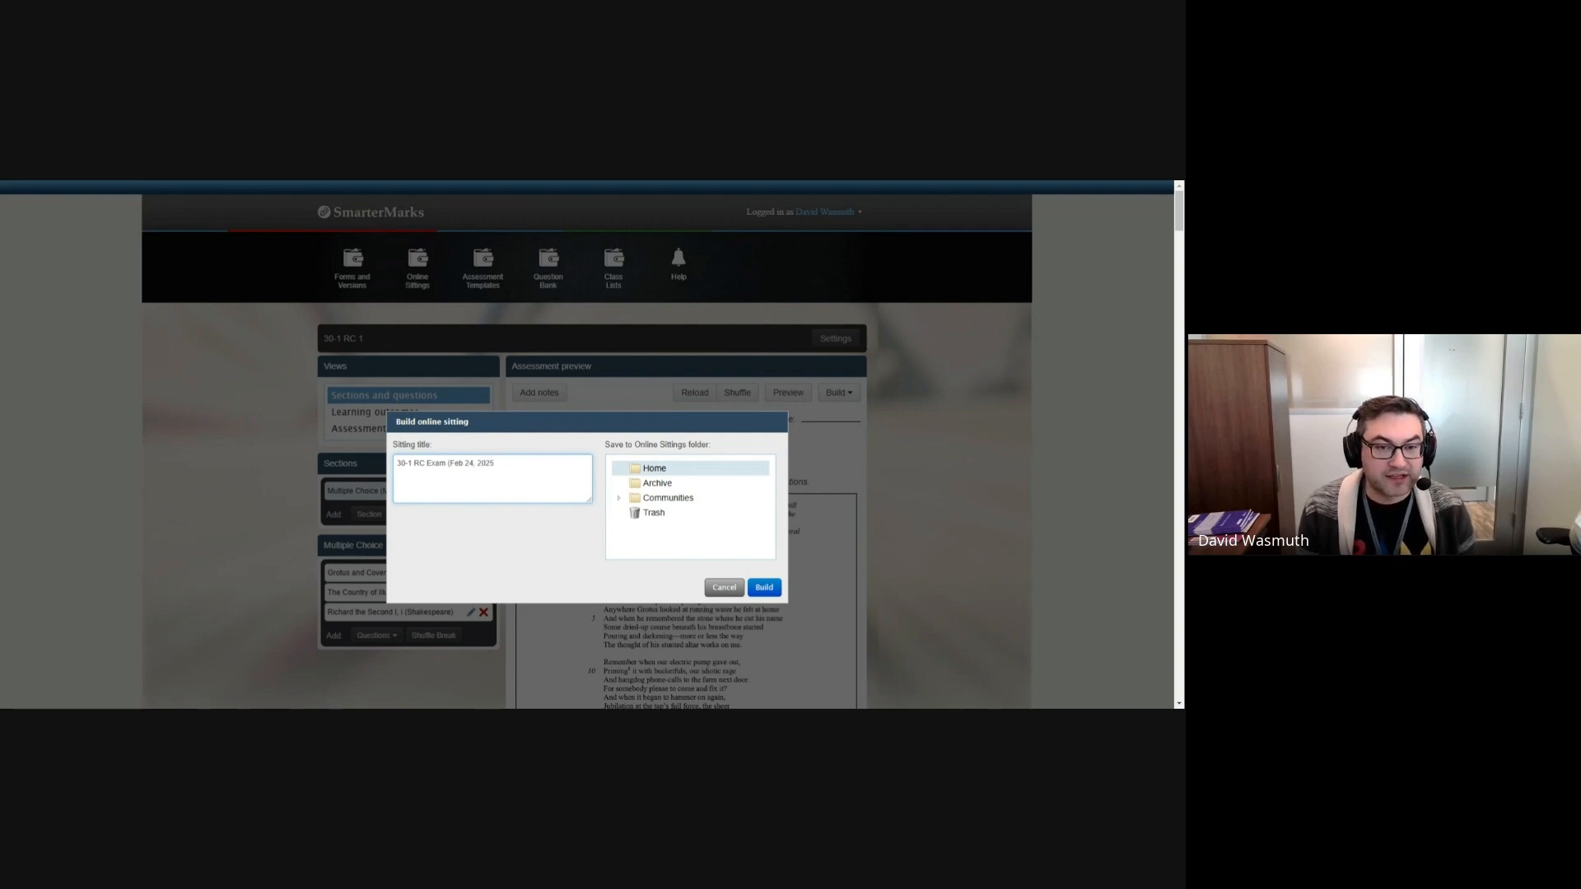
{"action": "key", "text": "BackSpace"}
{"action": "key", "text": "BackSpace"}
{"action": "key", "text": "BackSpace"}
{"action": "key", "text": "BackSpace"}
{"action": "key", "text": "BackSpace"}
{"action": "key", "text": "BackSpace"}
{"action": "key", "text": "BackSpace"}
{"action": "key", "text": "BackSpace"}
{"action": "key", "text": "BackSpace"}
{"action": "key", "text": "BackSpace"}
{"action": "key", "text": "BackSpace"}
{"action": "key", "text": "BackSpace"}
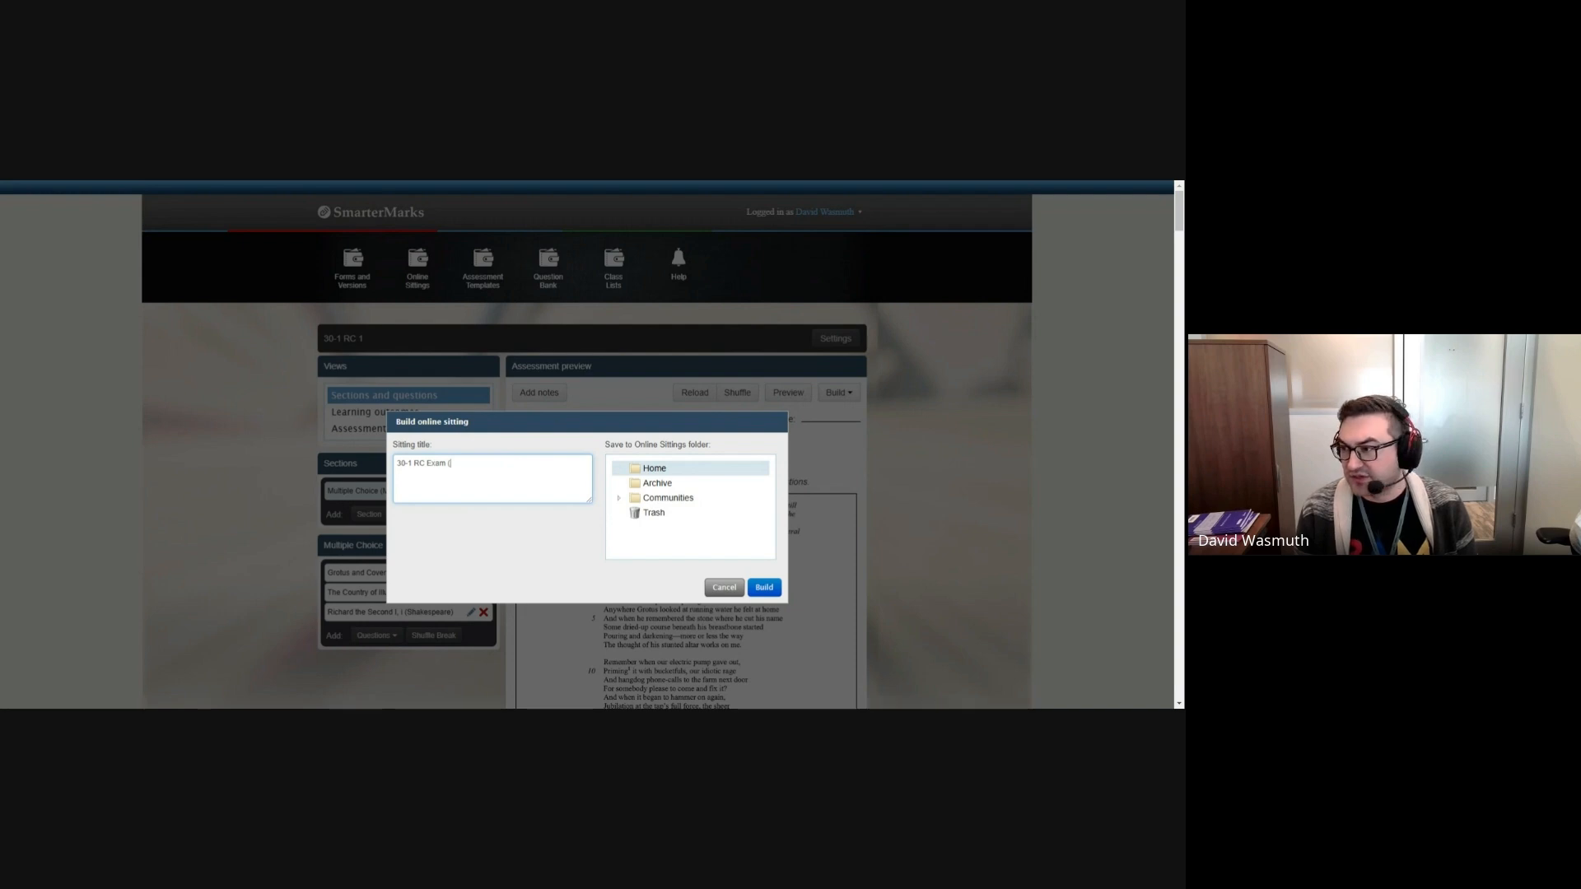
Step: Complete the sitting title as "30-1 RC Exam (TESTING)" and build the sitting in the Home folder
{"action": "type", "text": "EST"}
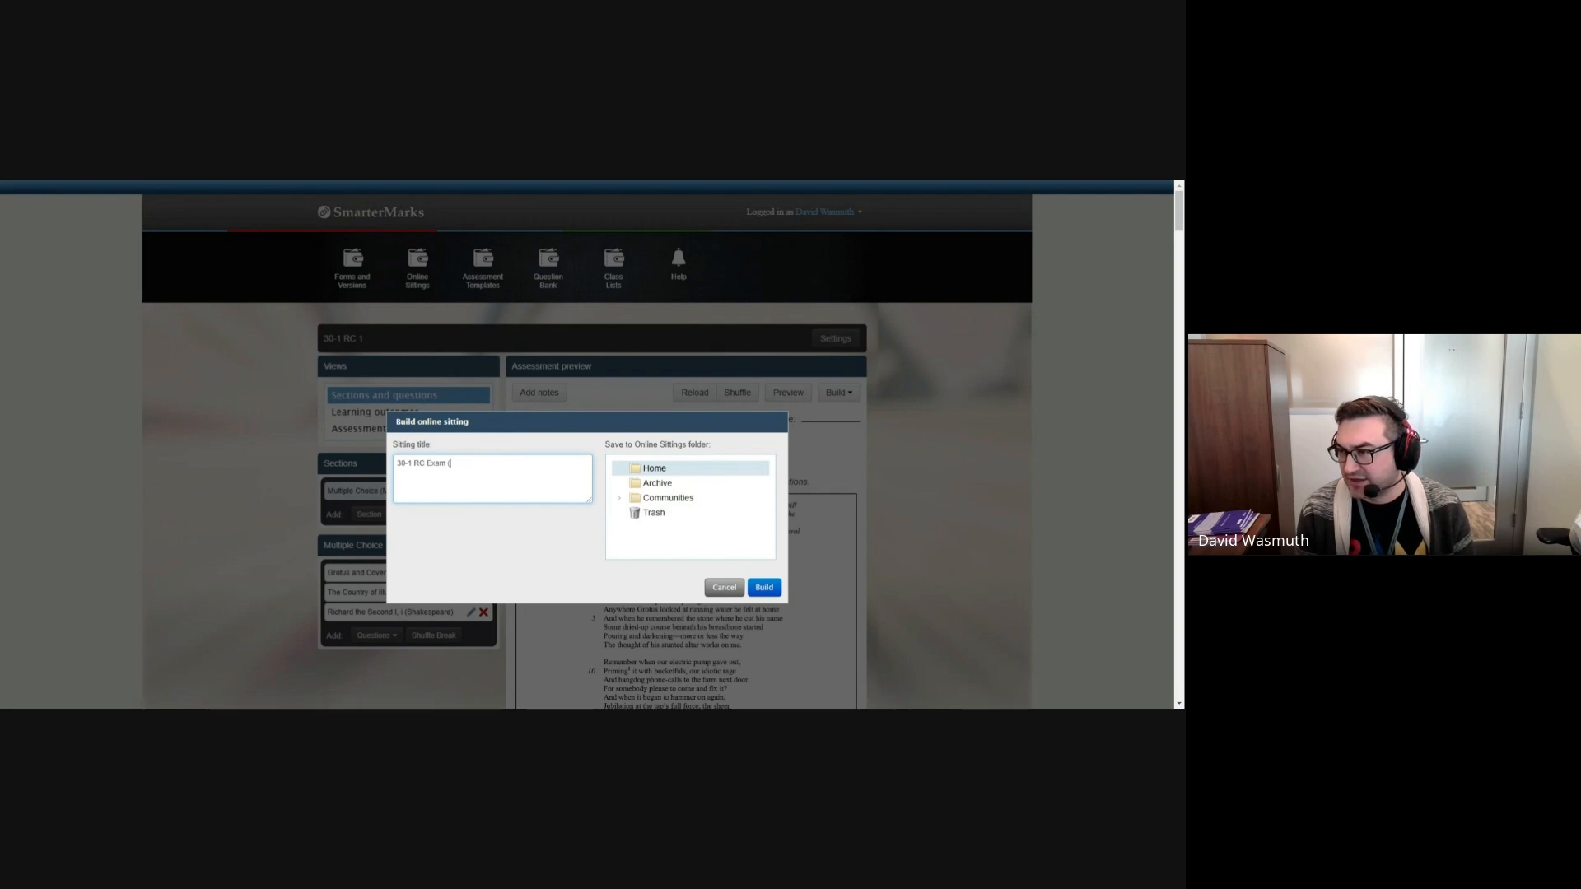
{"action": "type", "text": "TESTING)"}
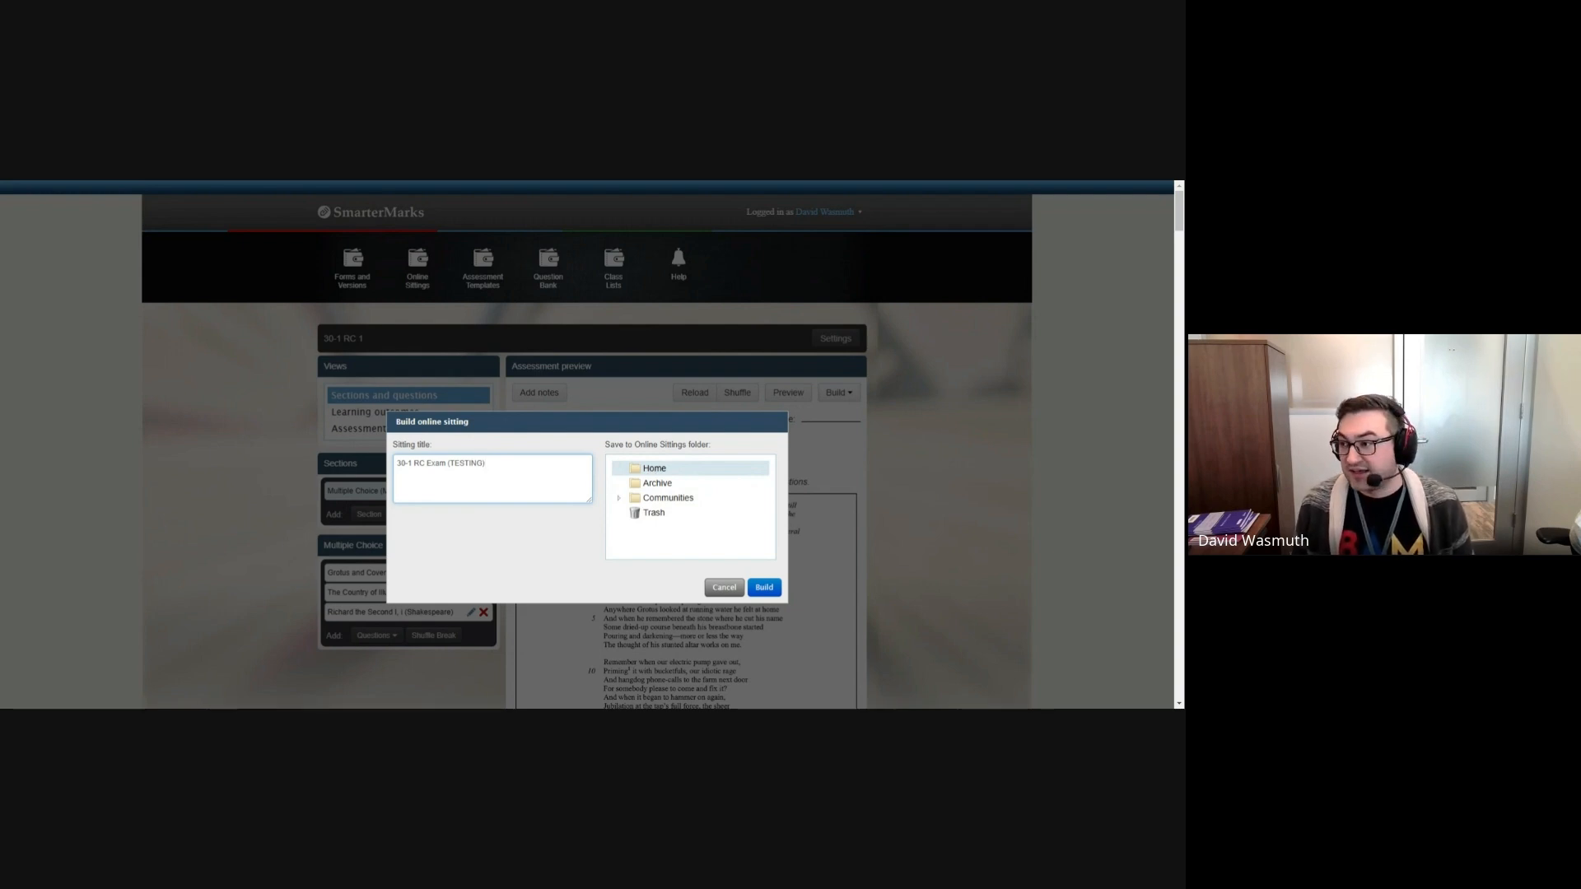
{"action": "left_click", "coordinate": [764, 588]}
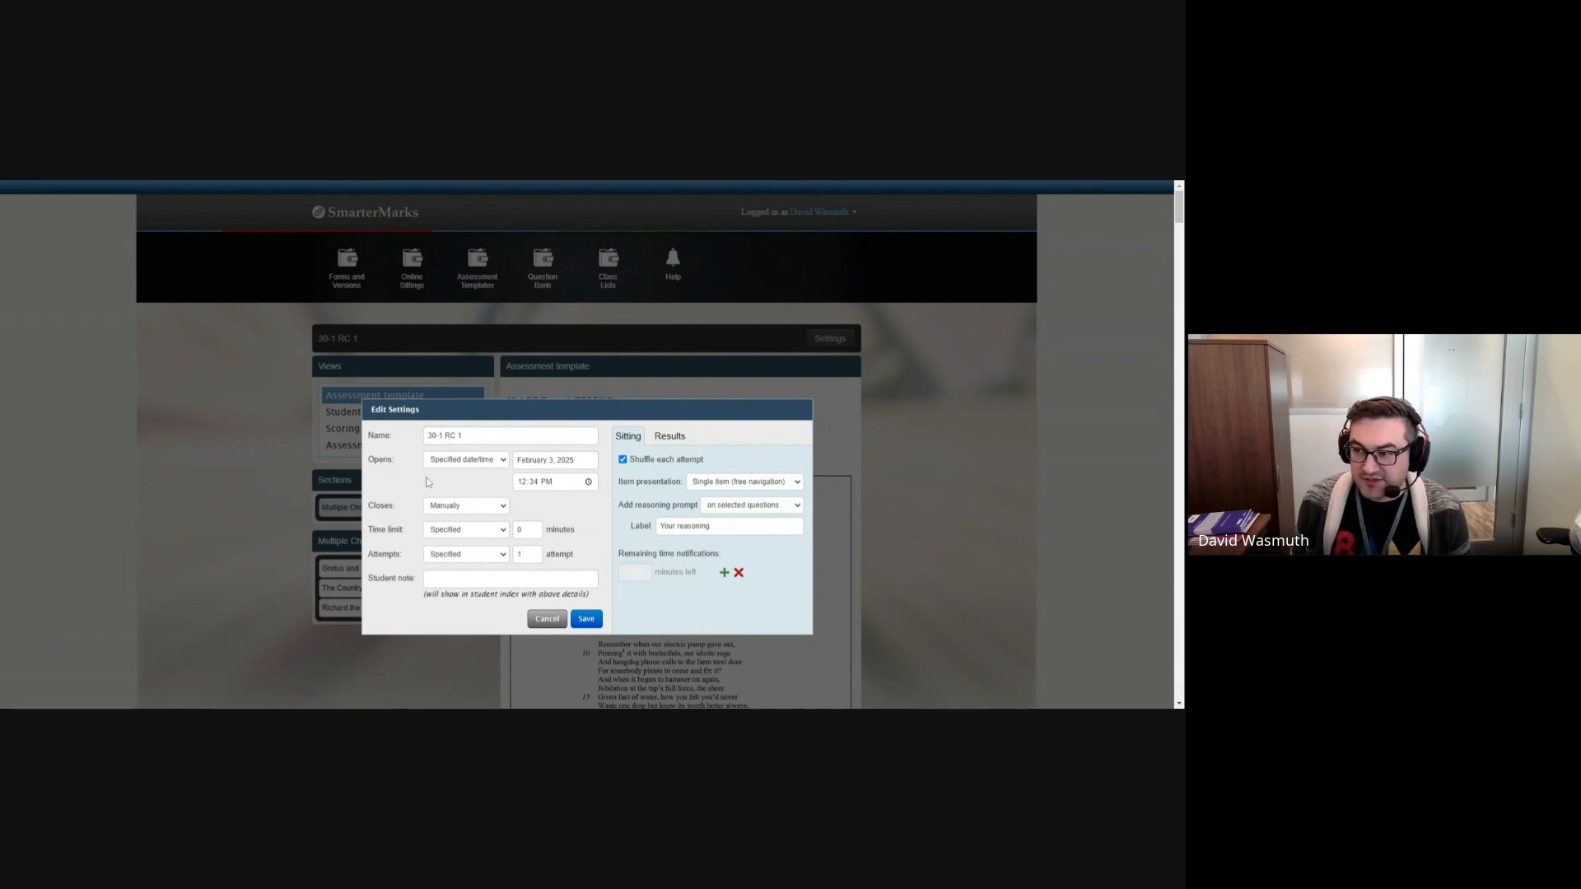
Step: Set the sitting to open with a start code and its time limit to None
{"action": "left_click", "coordinate": [454, 511]}
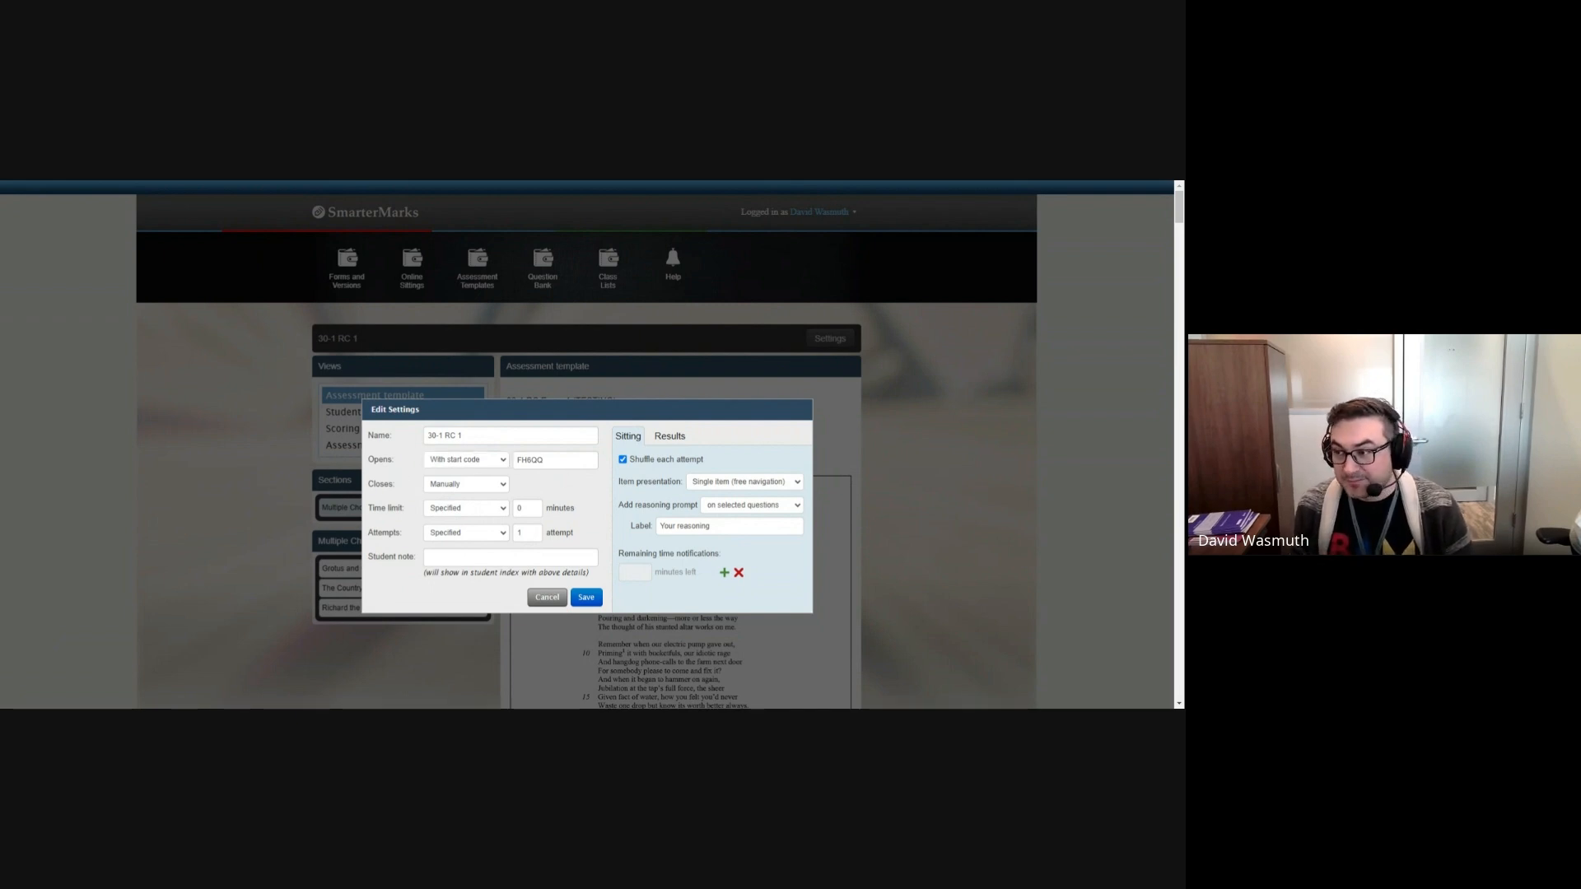
{"action": "key", "text": "ctrl+a"}
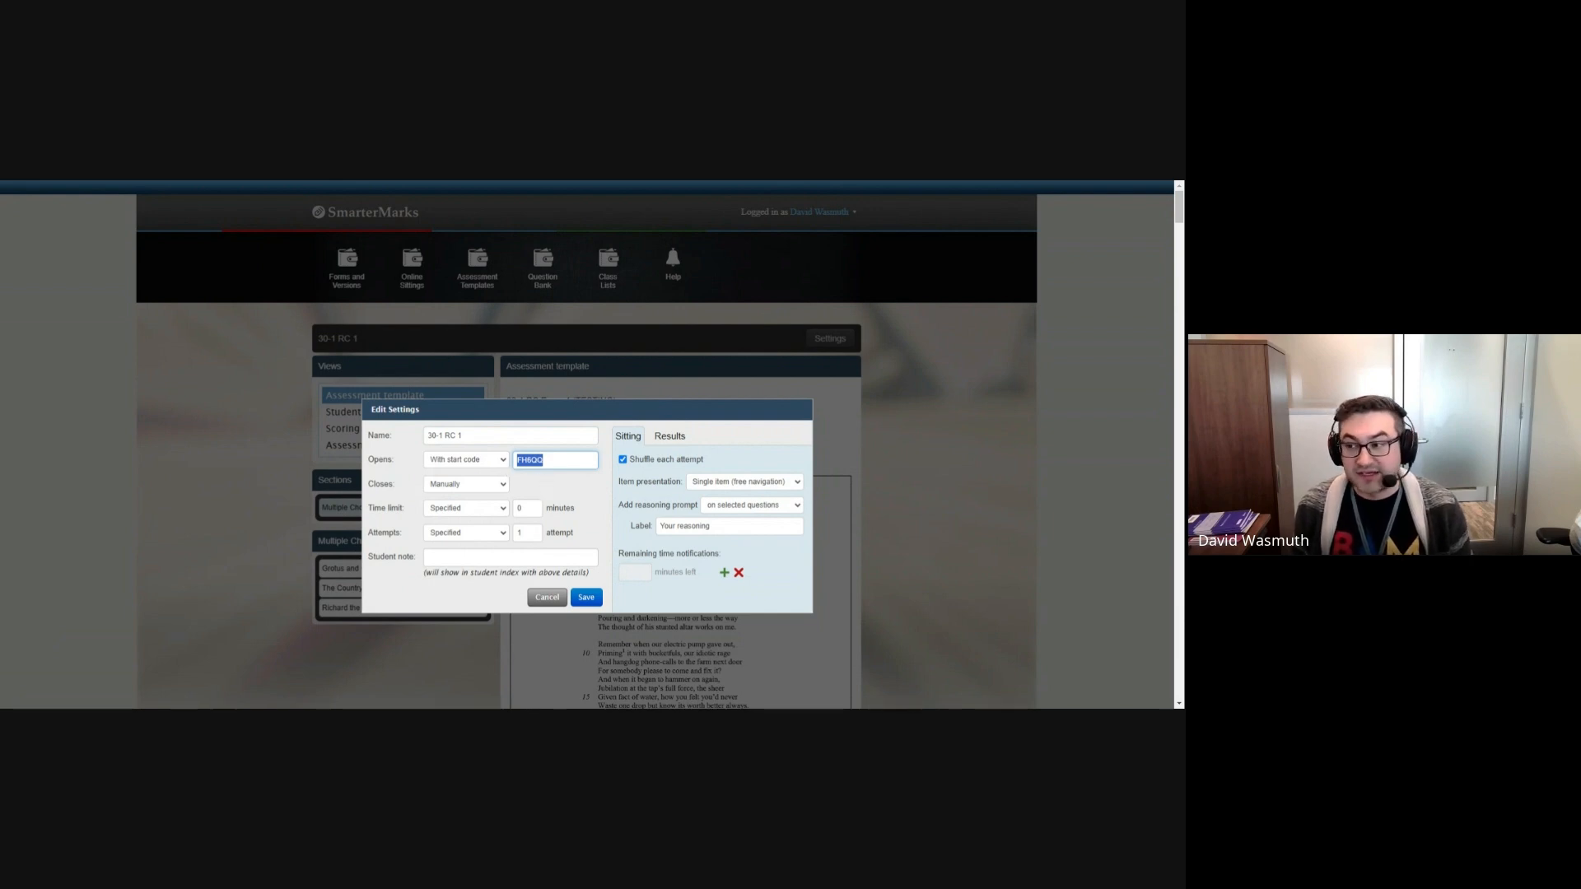
{"action": "left_click", "coordinate": [543, 489]}
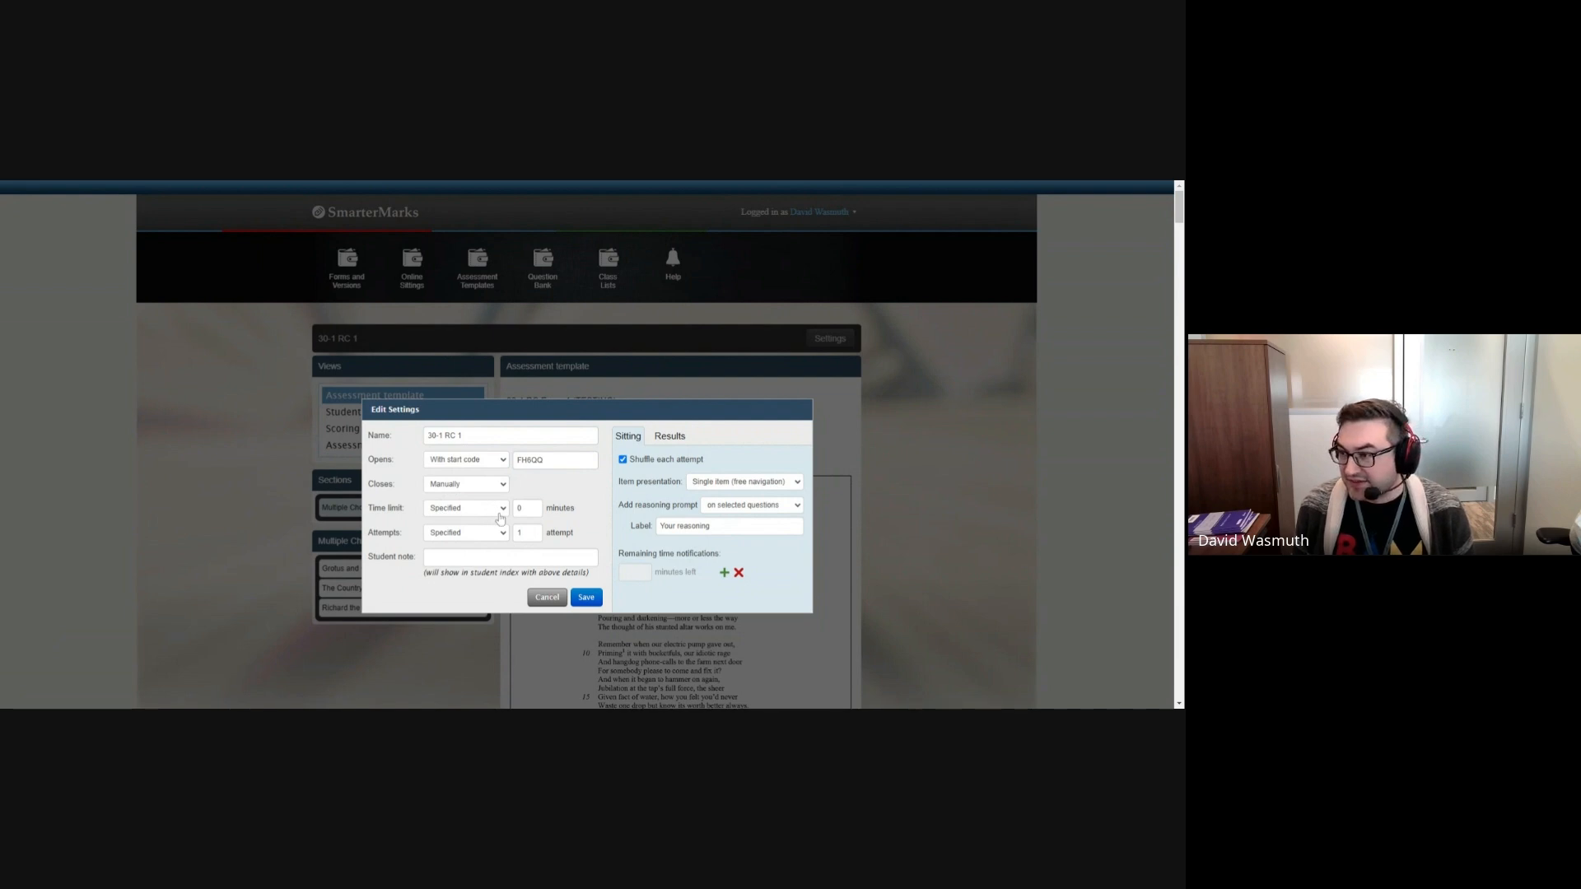
{"action": "left_click", "coordinate": [452, 523]}
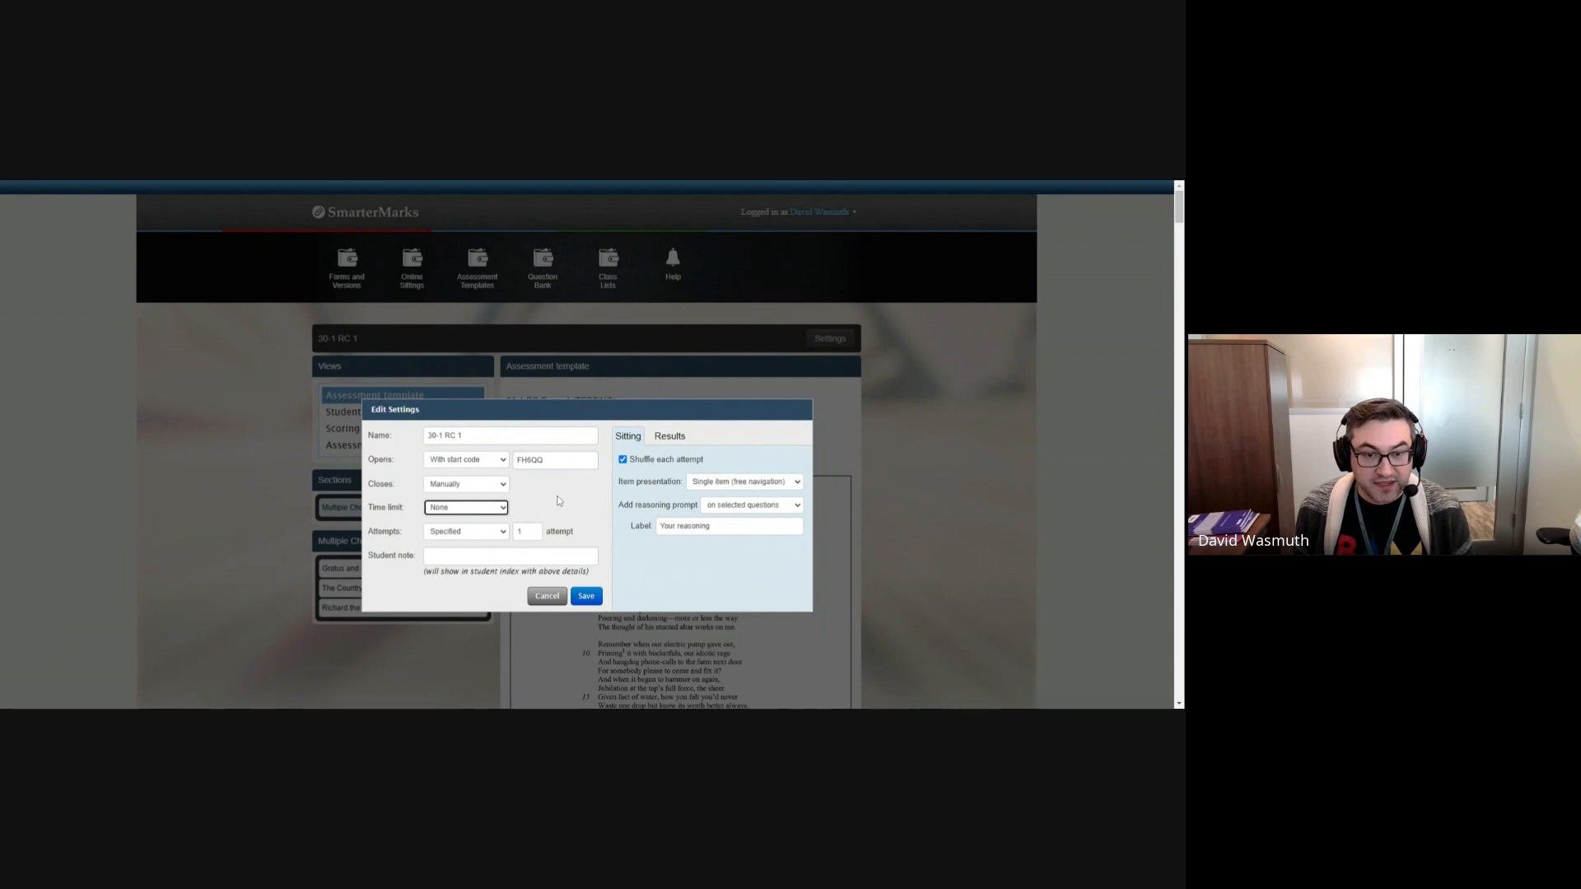
{"action": "left_click", "coordinate": [485, 555]}
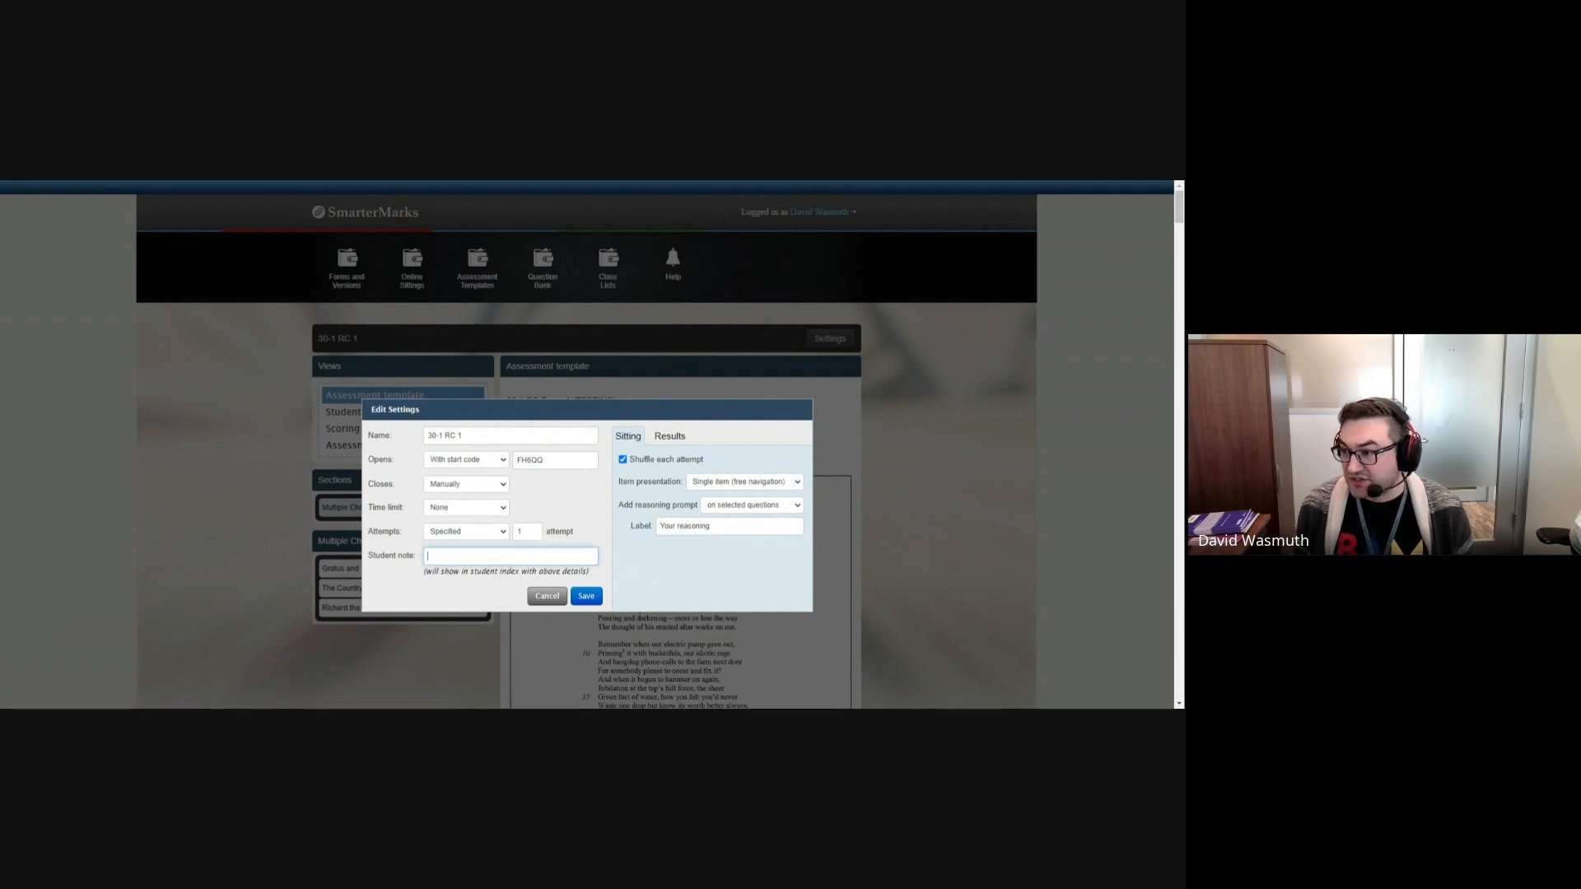
{"action": "type", "text": "Make sure you aren't accessing any other tab"}
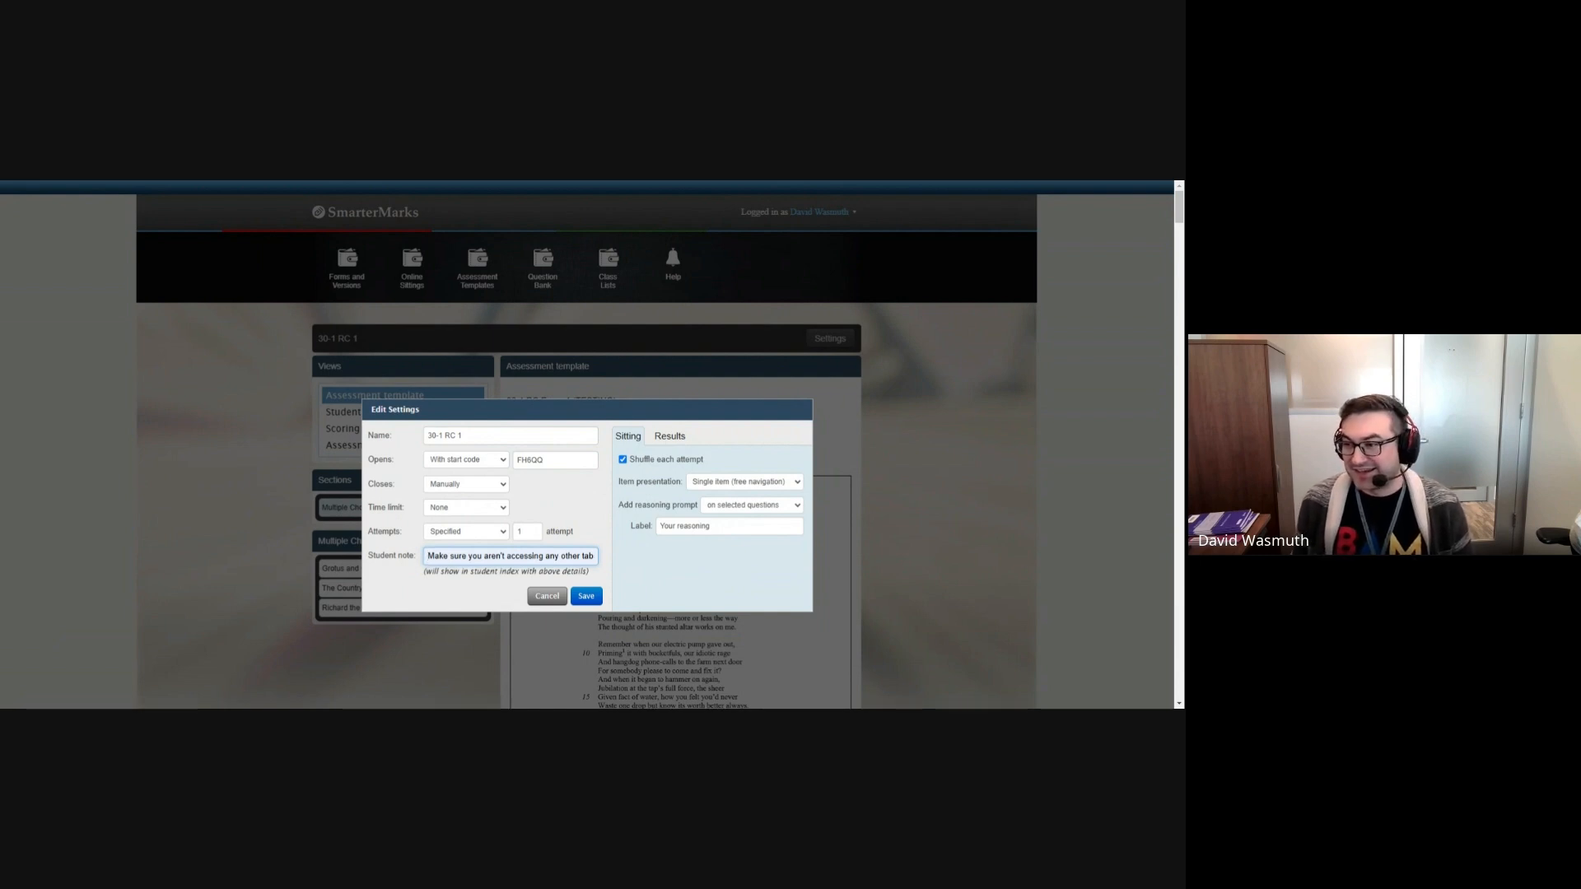
{"action": "left_click", "coordinate": [444, 587]}
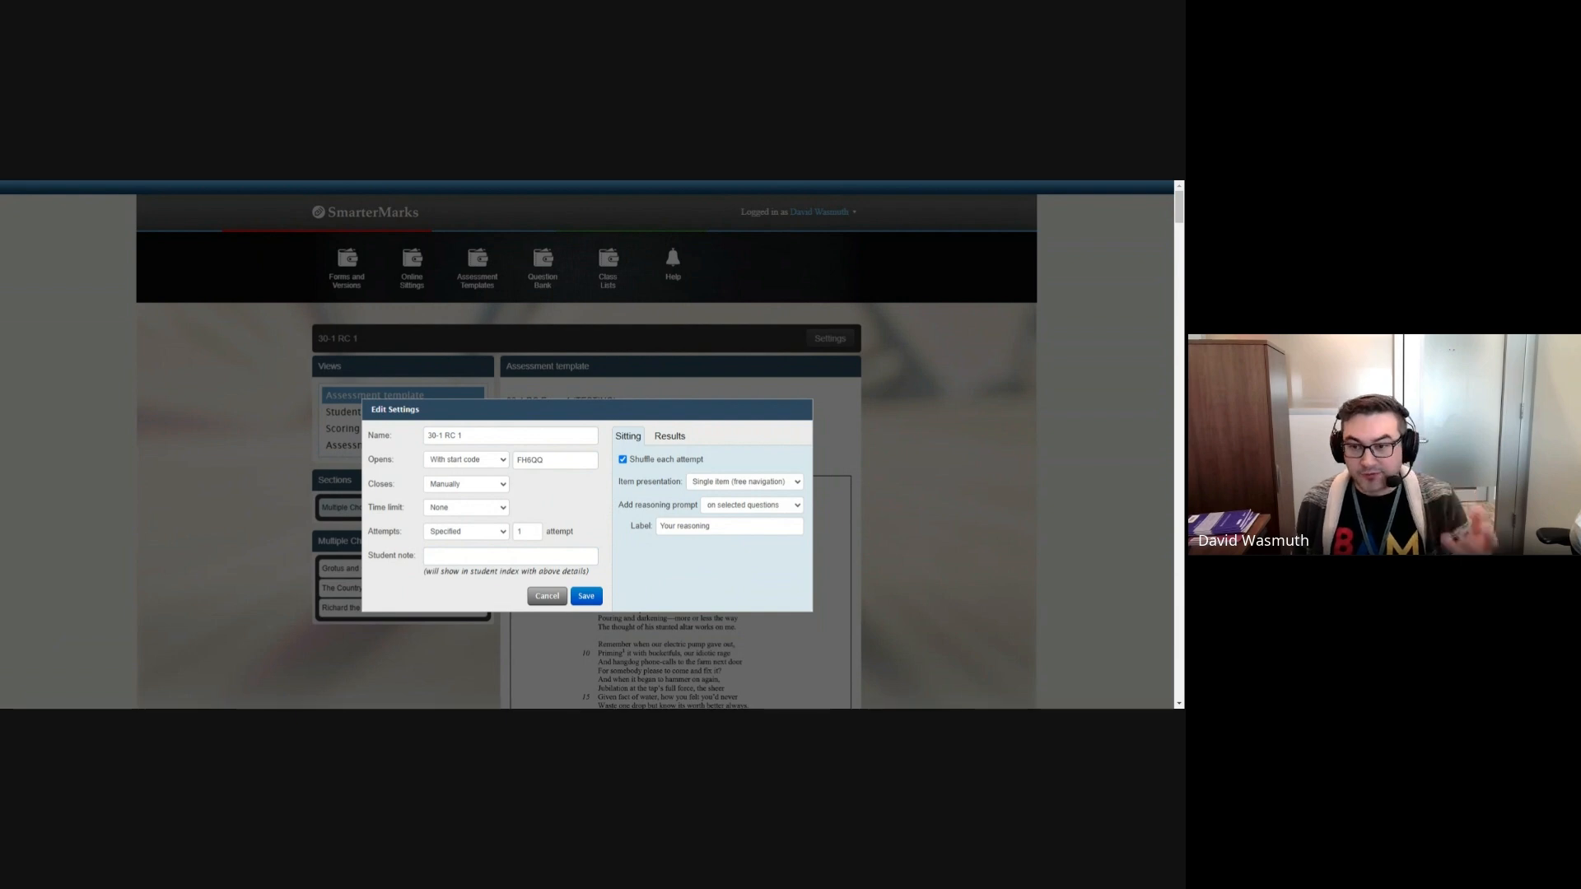
{"action": "left_click", "coordinate": [510, 556]}
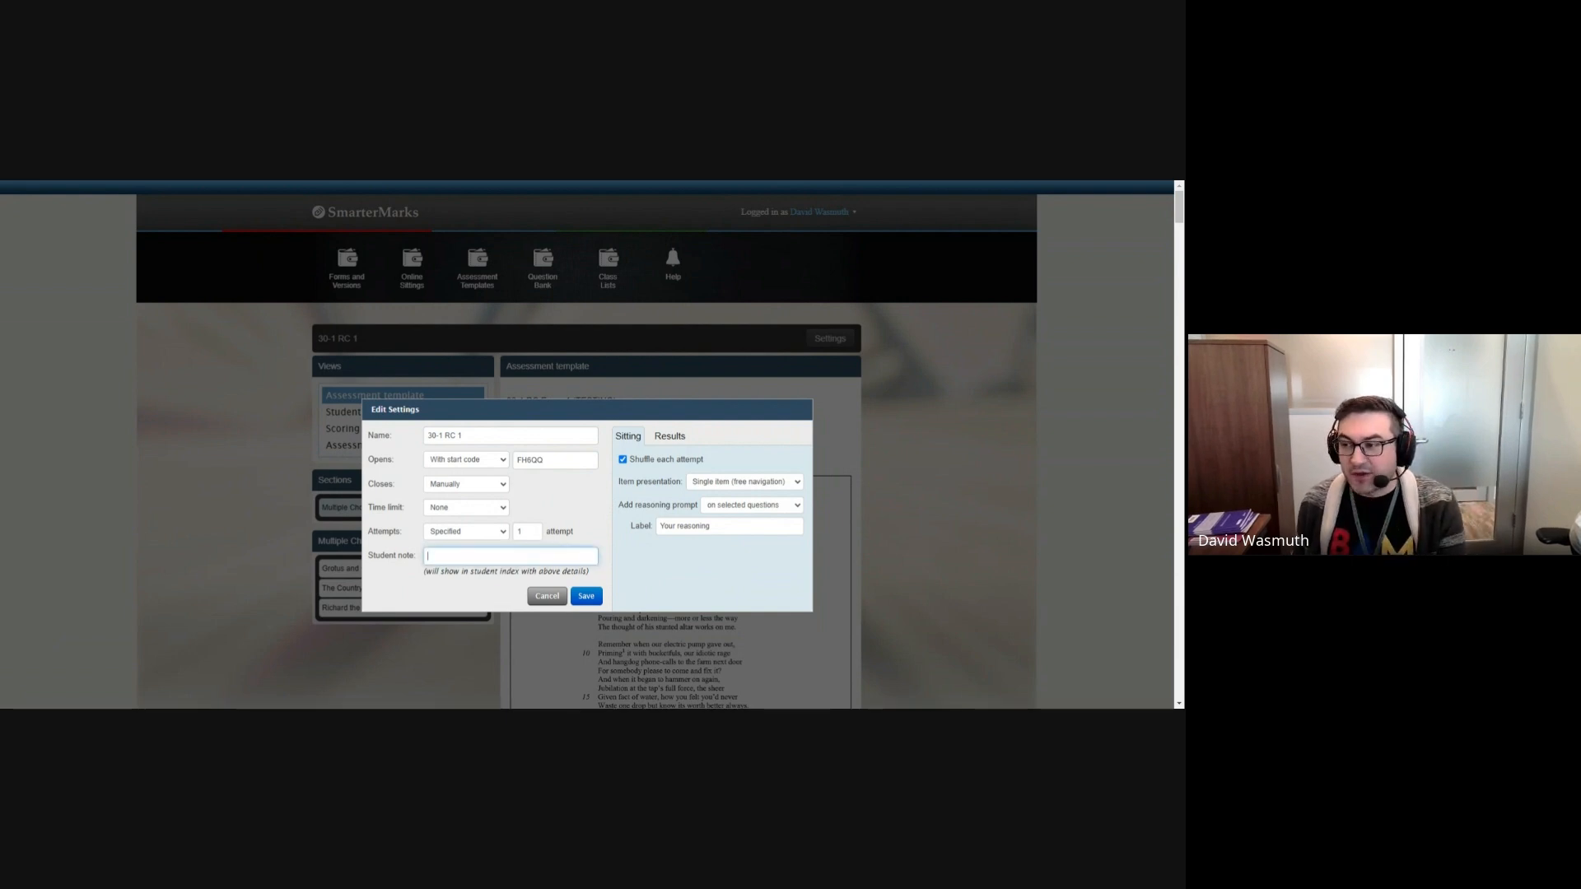
Step: Check the sitting's reasoning prompt and item presentation options
{"action": "left_click", "coordinate": [620, 510]}
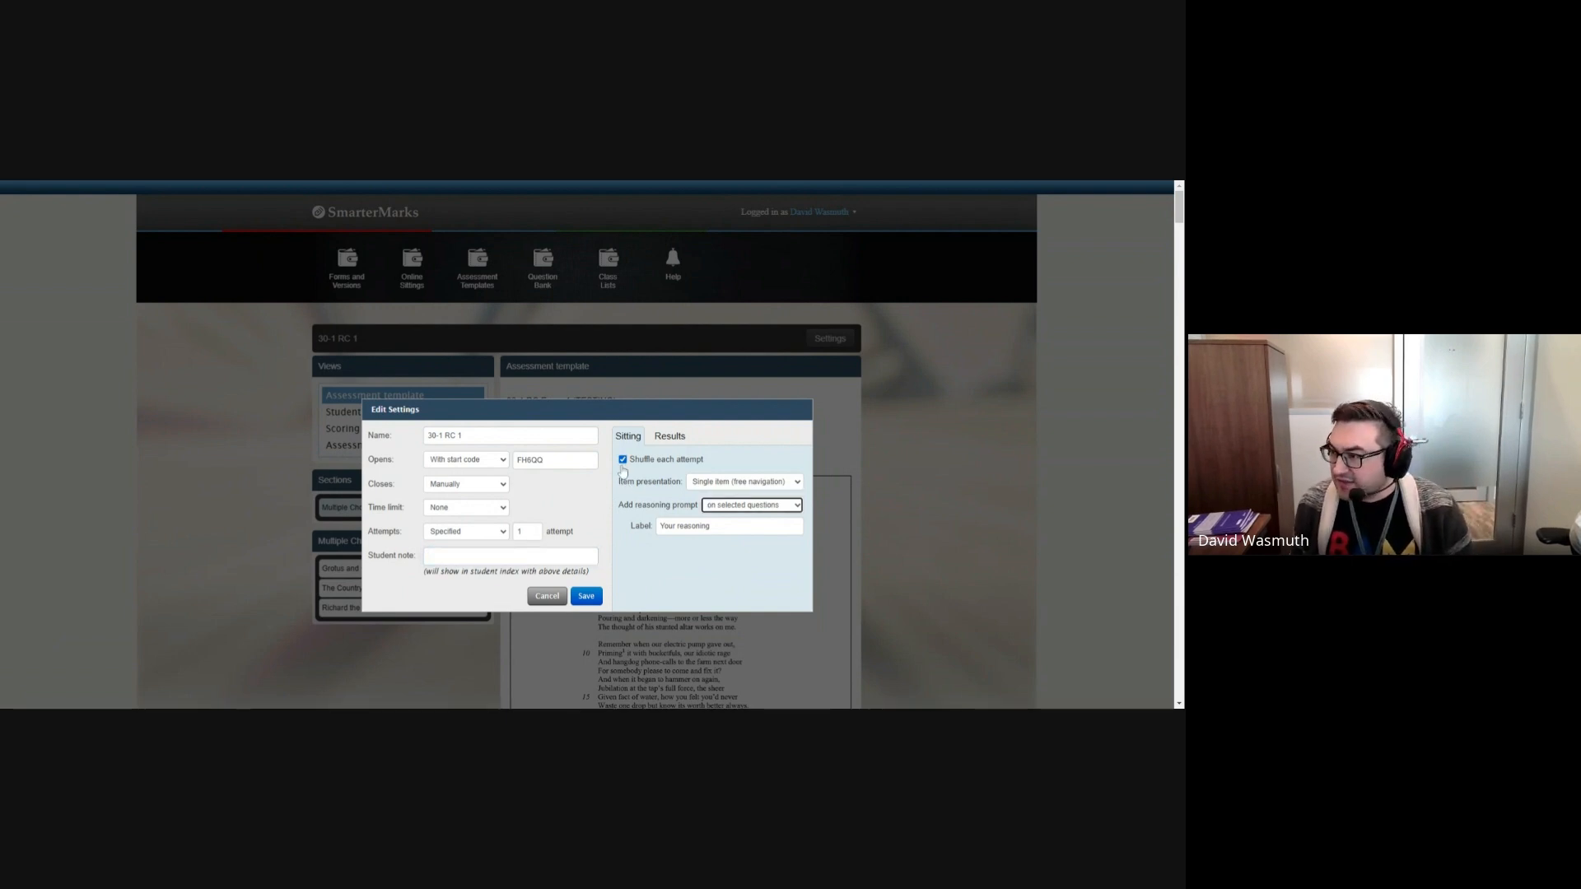
{"action": "left_click", "coordinate": [713, 487]}
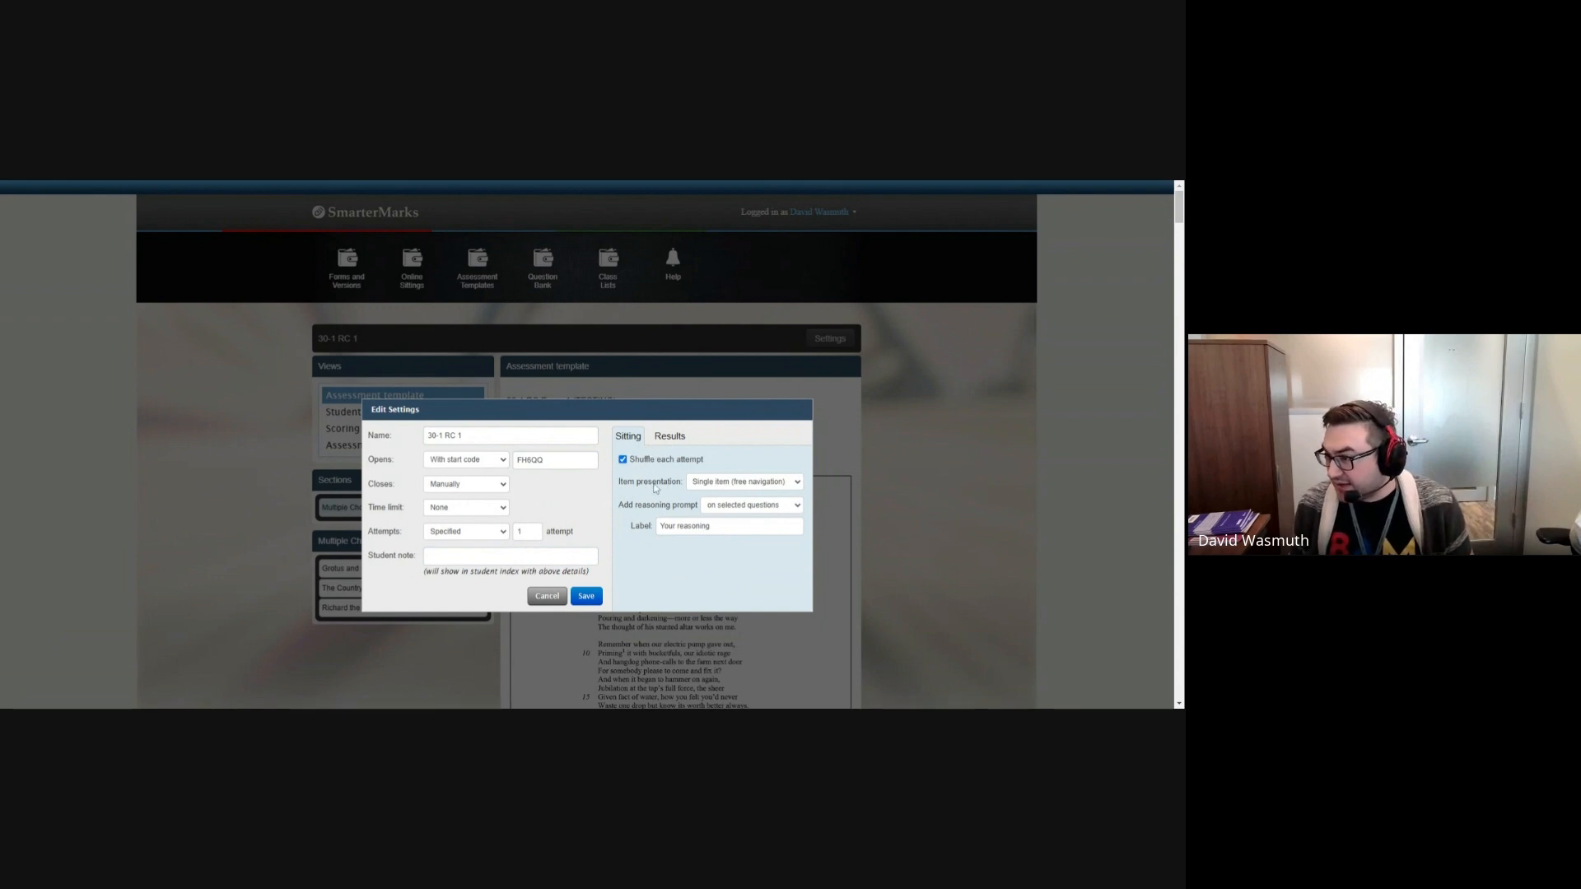
Step: Turn off showing Outcomes in the sitting's results and bring up the display settings for Scoring
{"action": "left_click", "coordinate": [666, 438]}
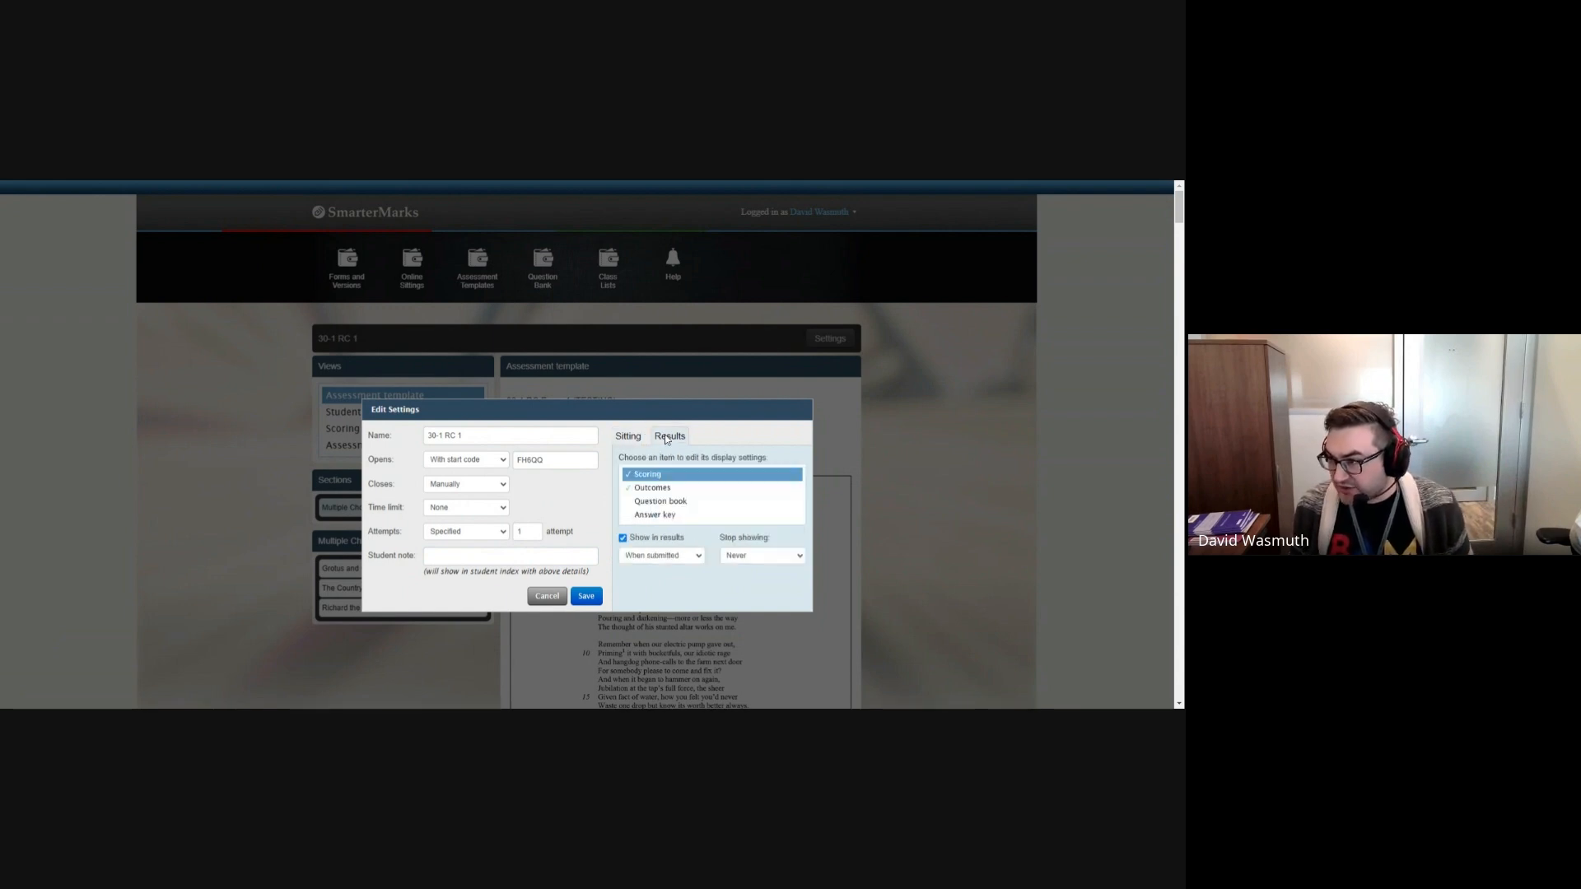
{"action": "left_click", "coordinate": [653, 490]}
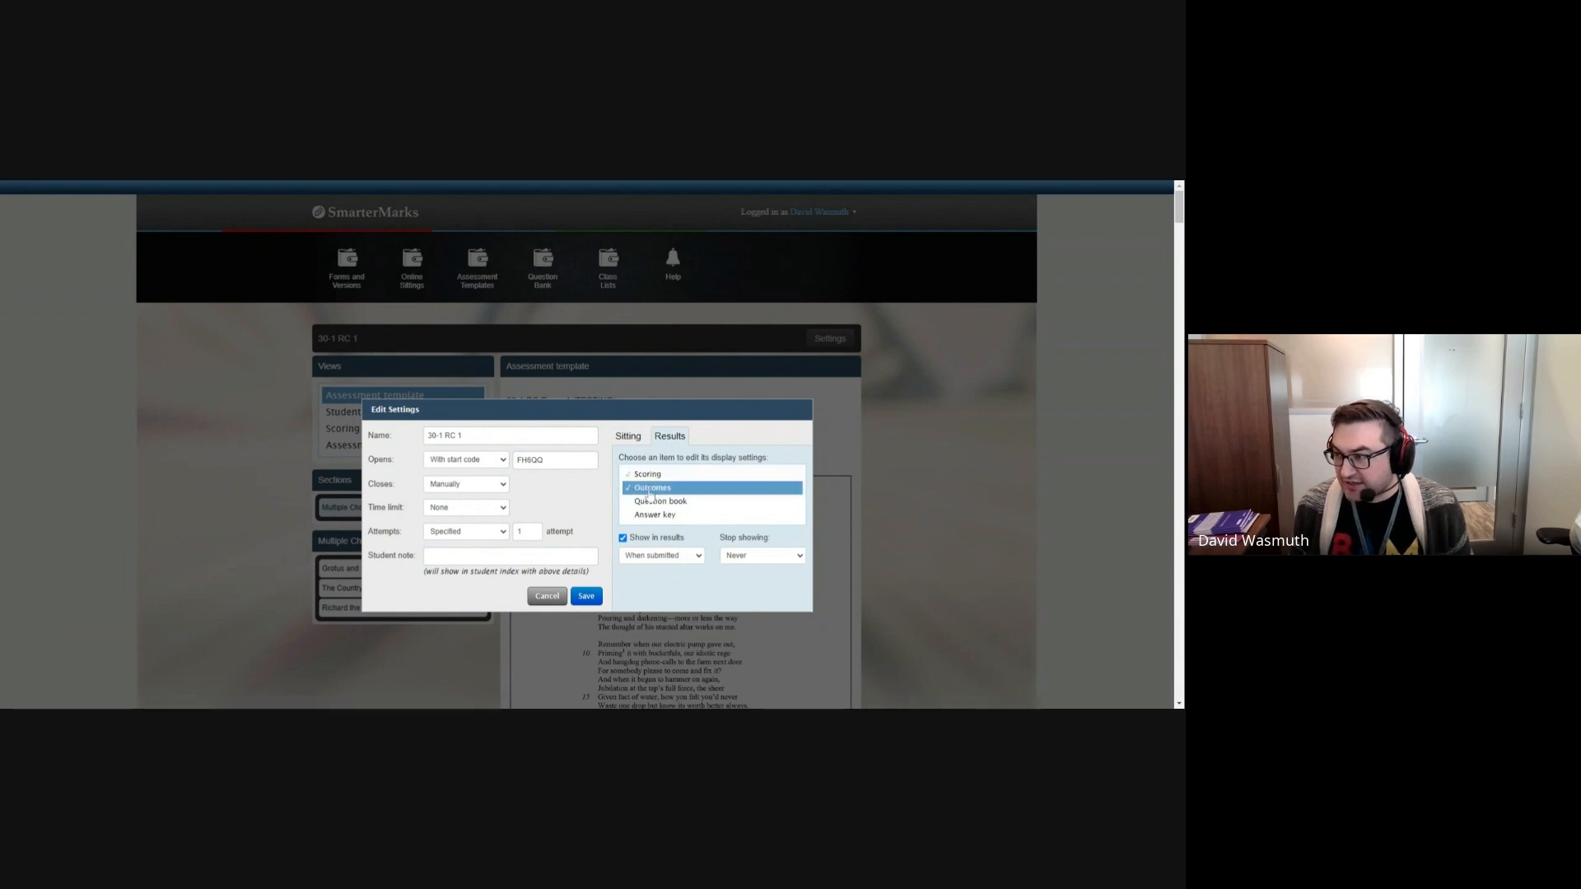
{"action": "left_click", "coordinate": [622, 539]}
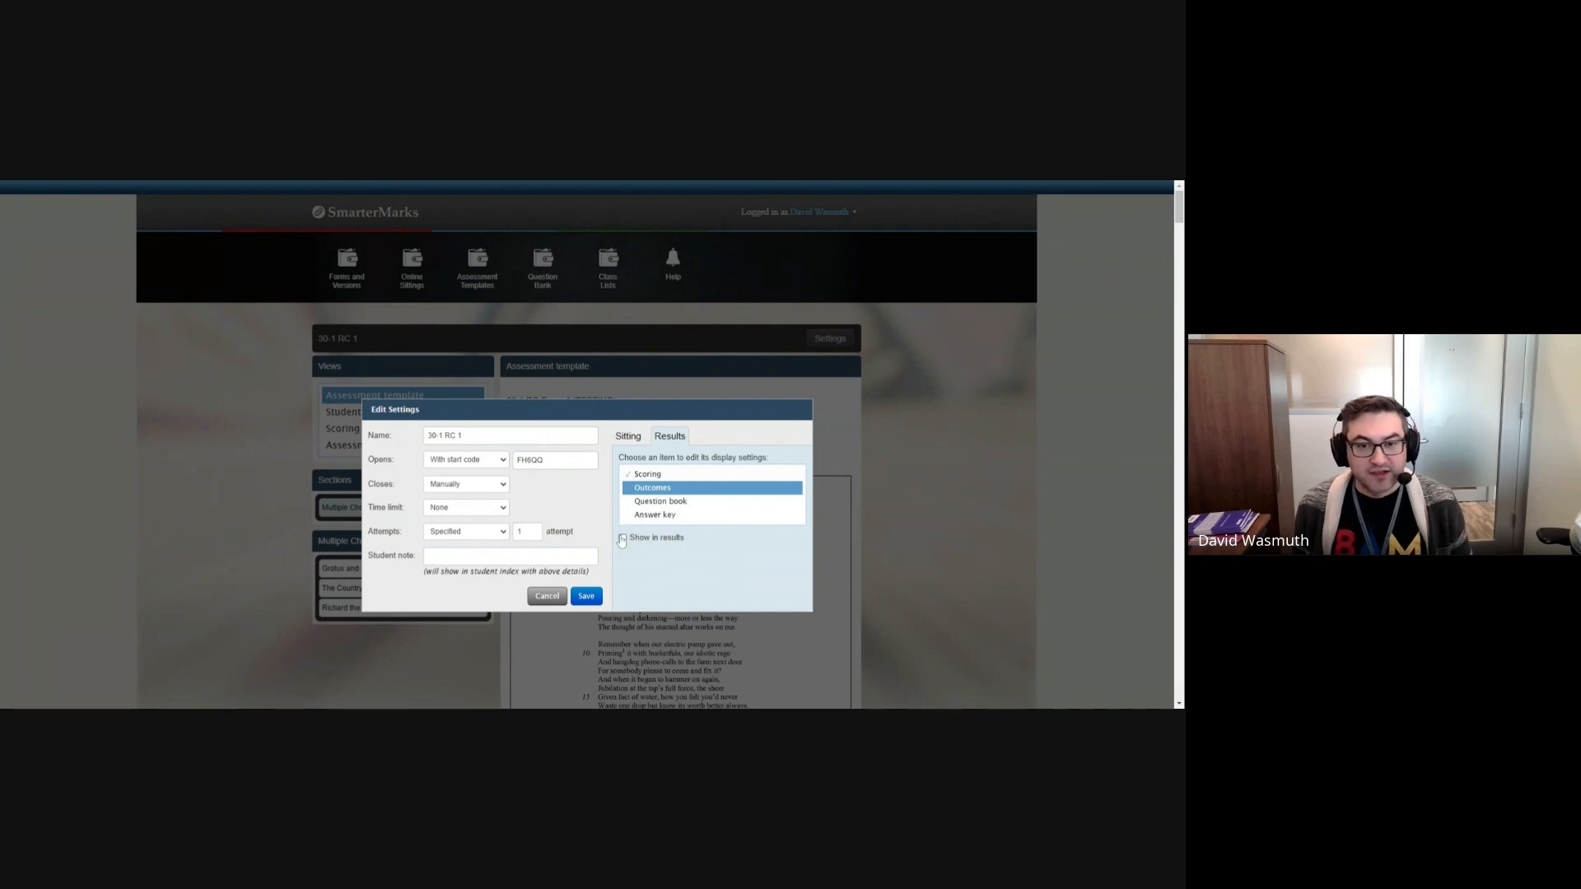
{"action": "left_click", "coordinate": [649, 475]}
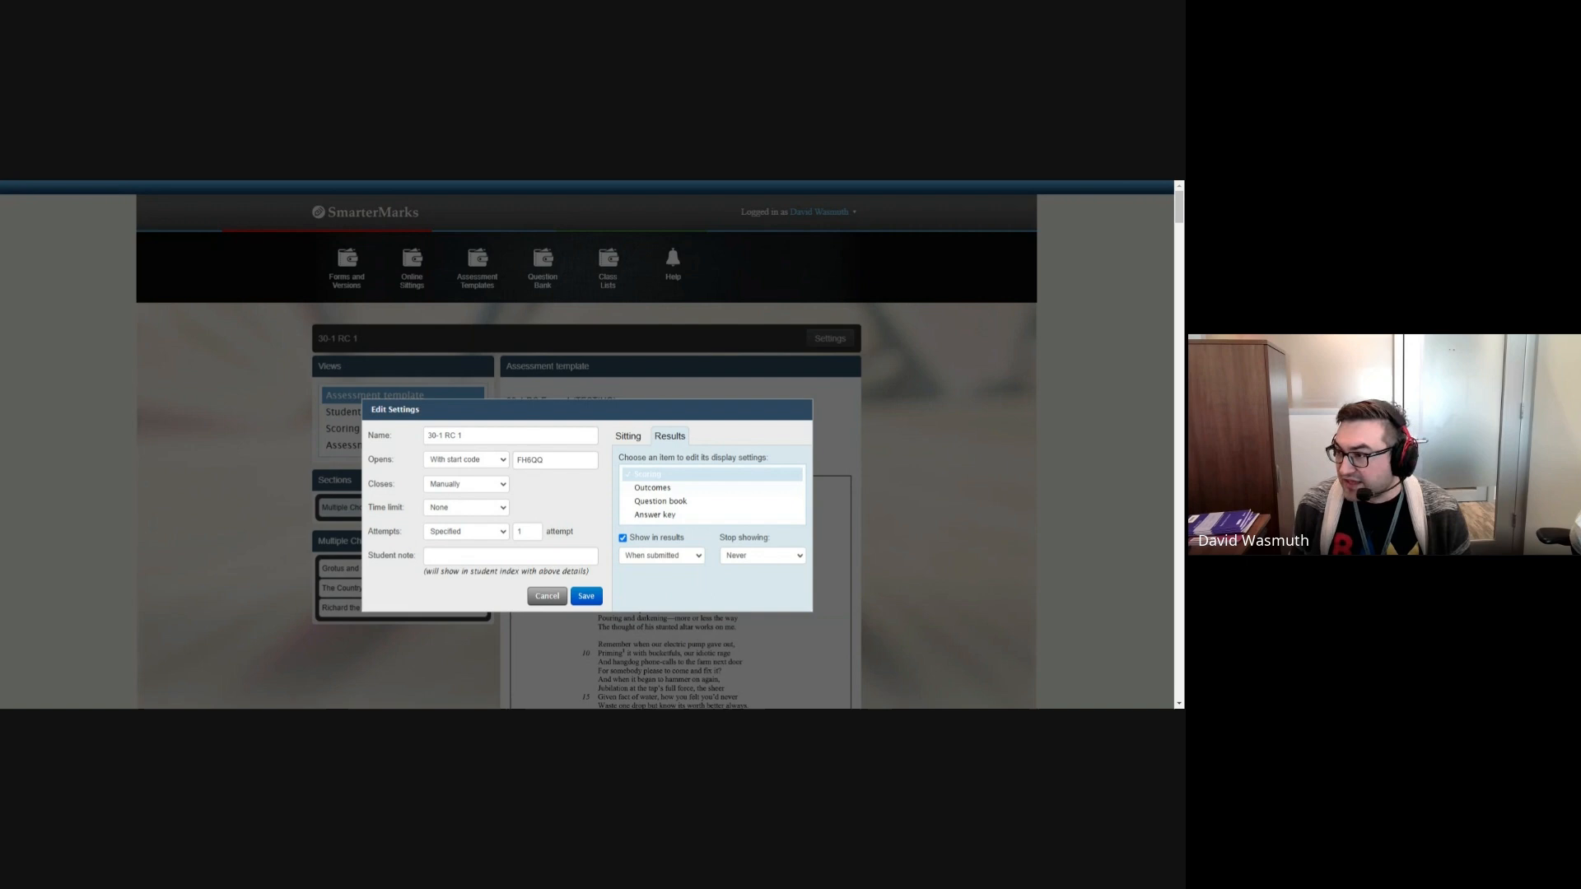
Step: Review the sitting's presentation and results options, and save its settings
{"action": "left_click", "coordinate": [629, 437]}
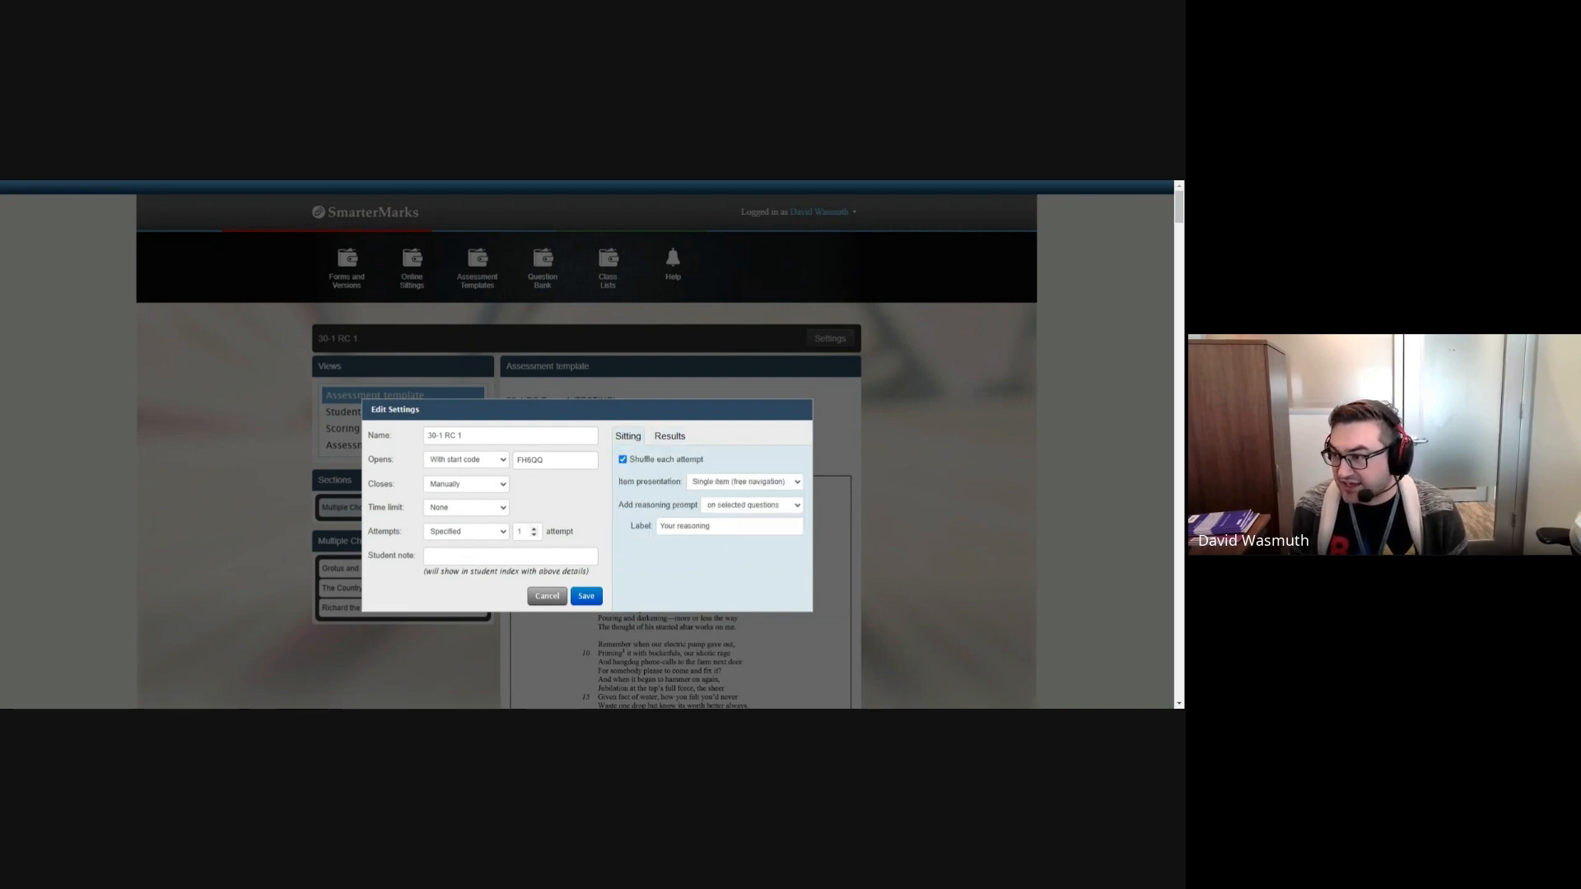
{"action": "left_click", "coordinate": [672, 436]}
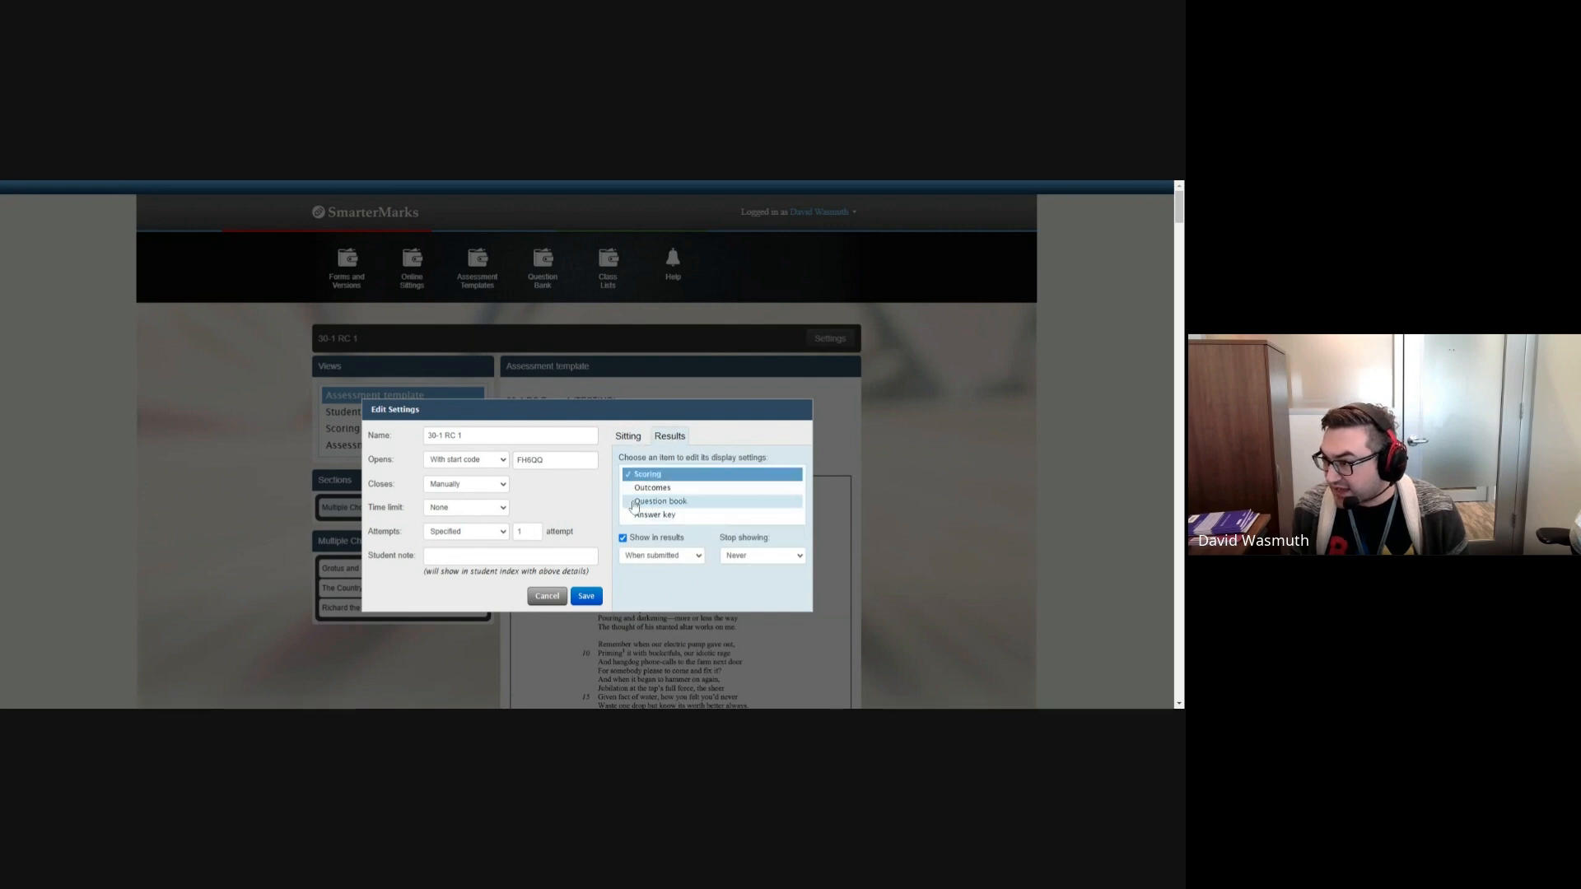
{"action": "left_click", "coordinate": [630, 437]}
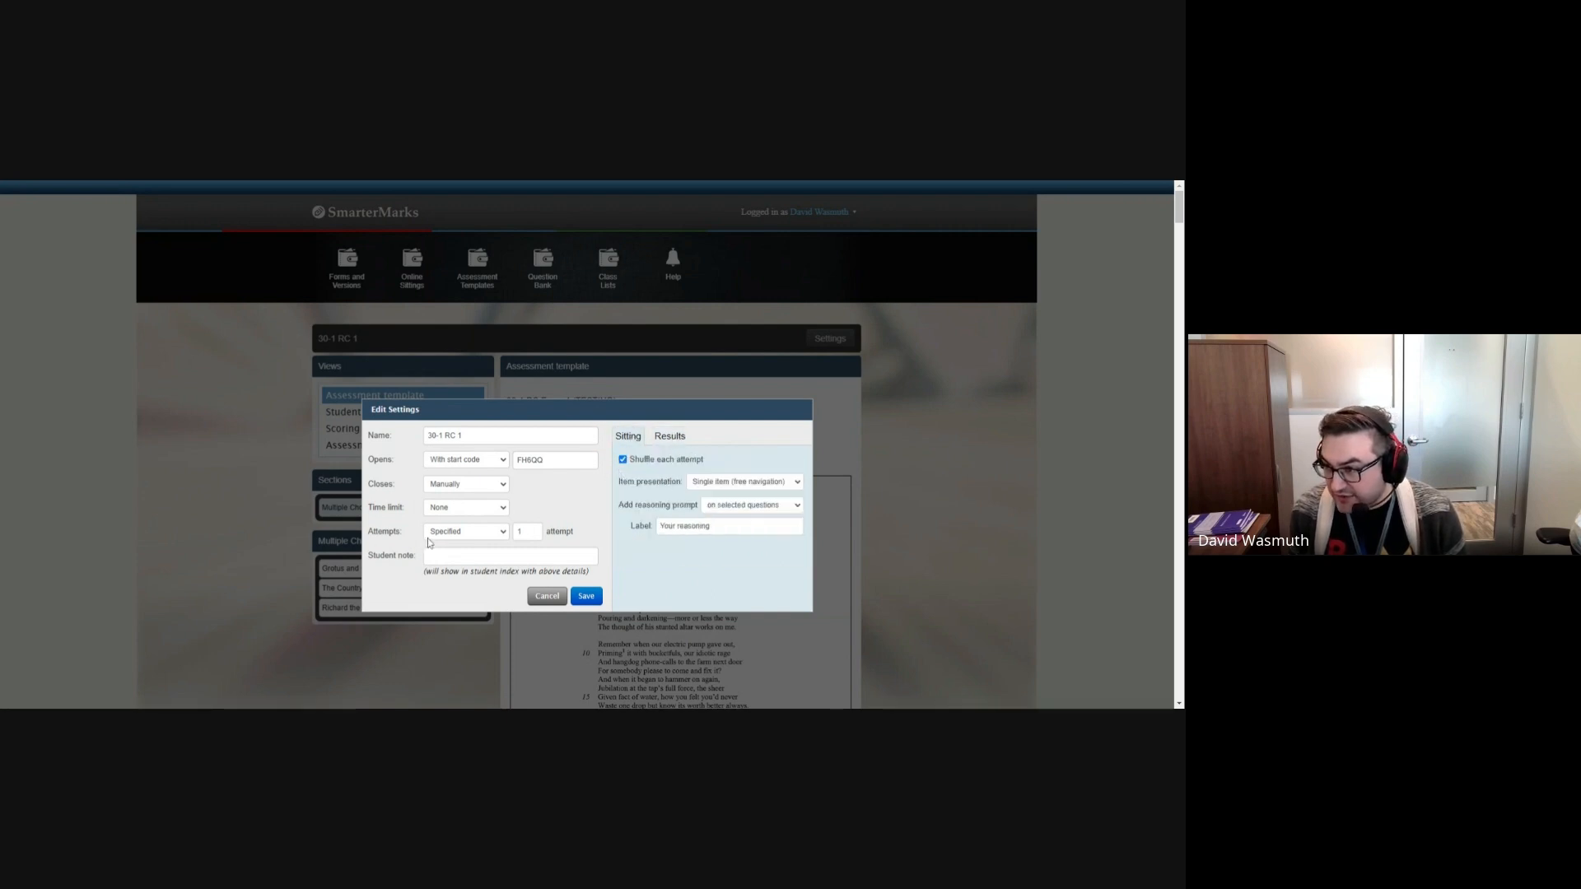
{"action": "left_click", "coordinate": [587, 596]}
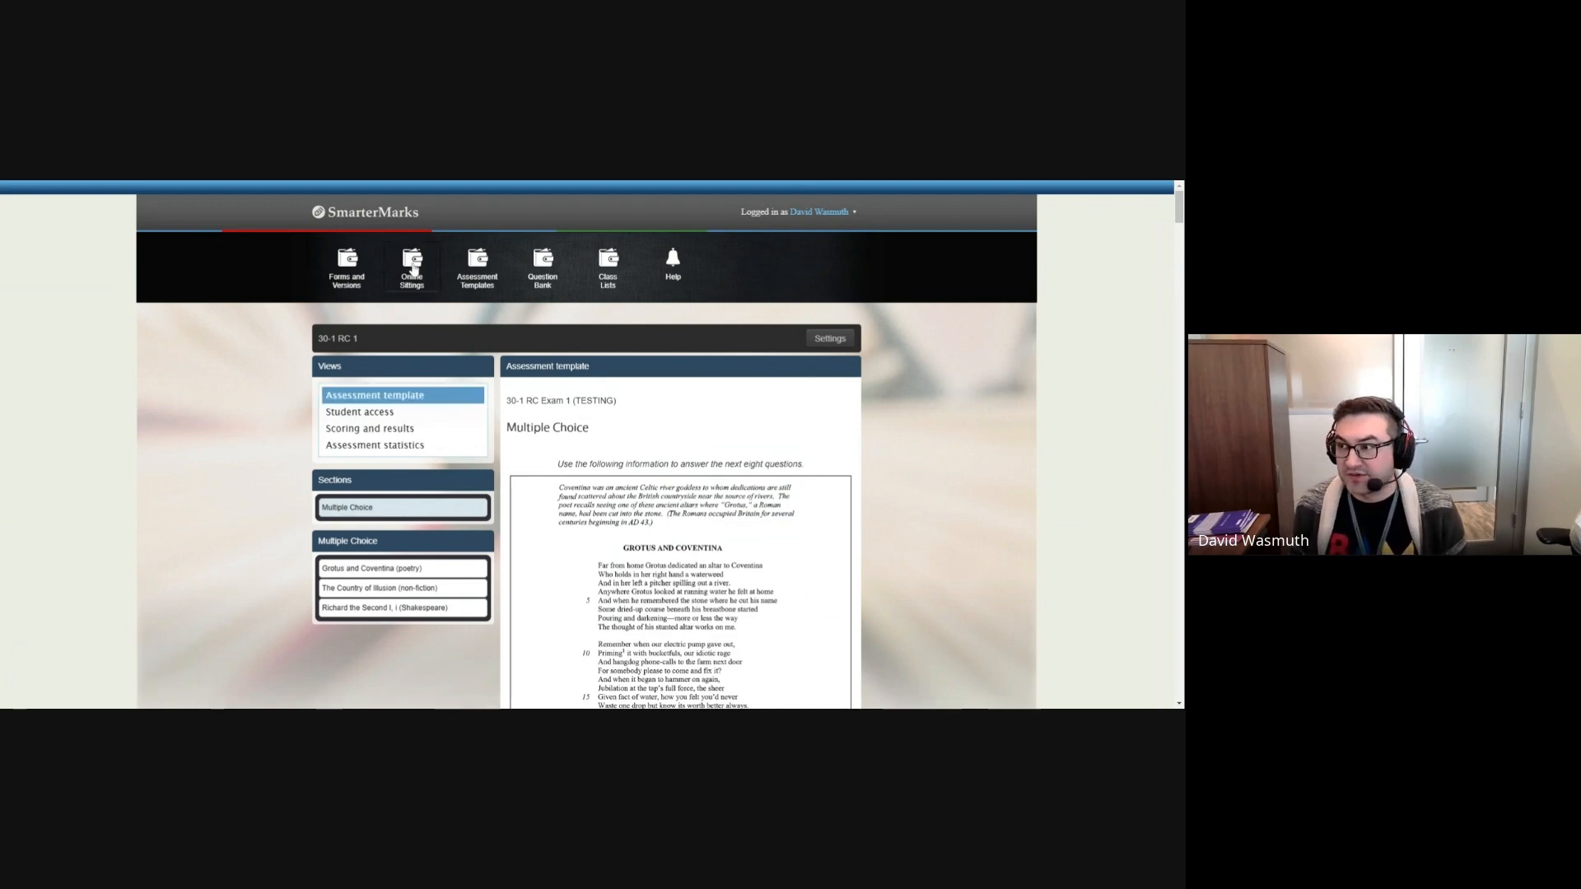
Step: Open the 30-1 RC 1 sitting from the Home folder of the online sittings
{"action": "left_click", "coordinate": [414, 269]}
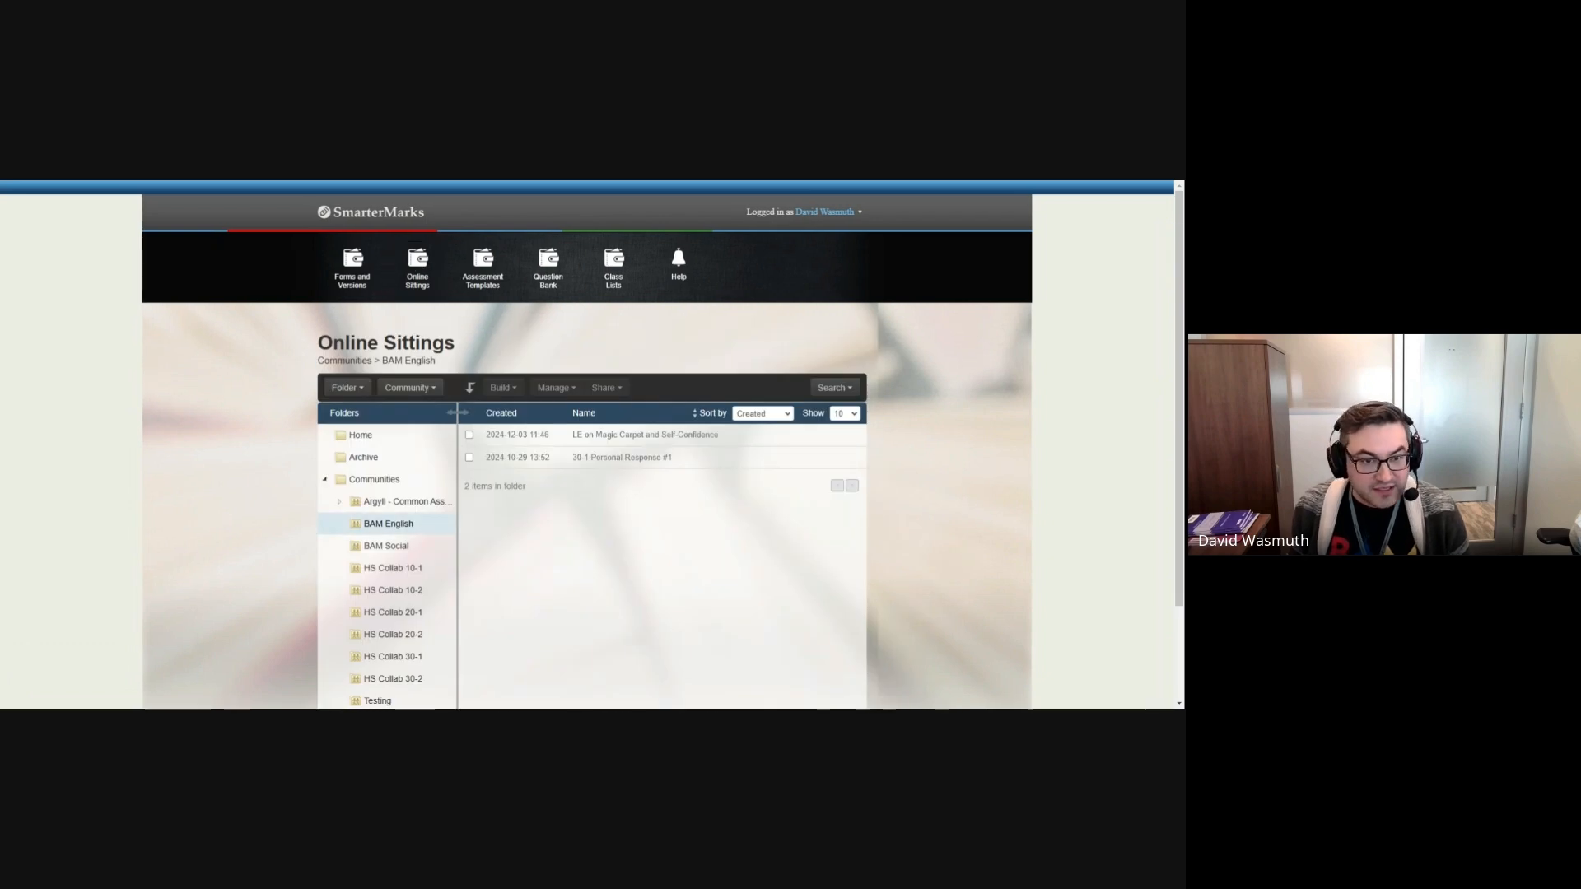
{"action": "left_click", "coordinate": [354, 436]}
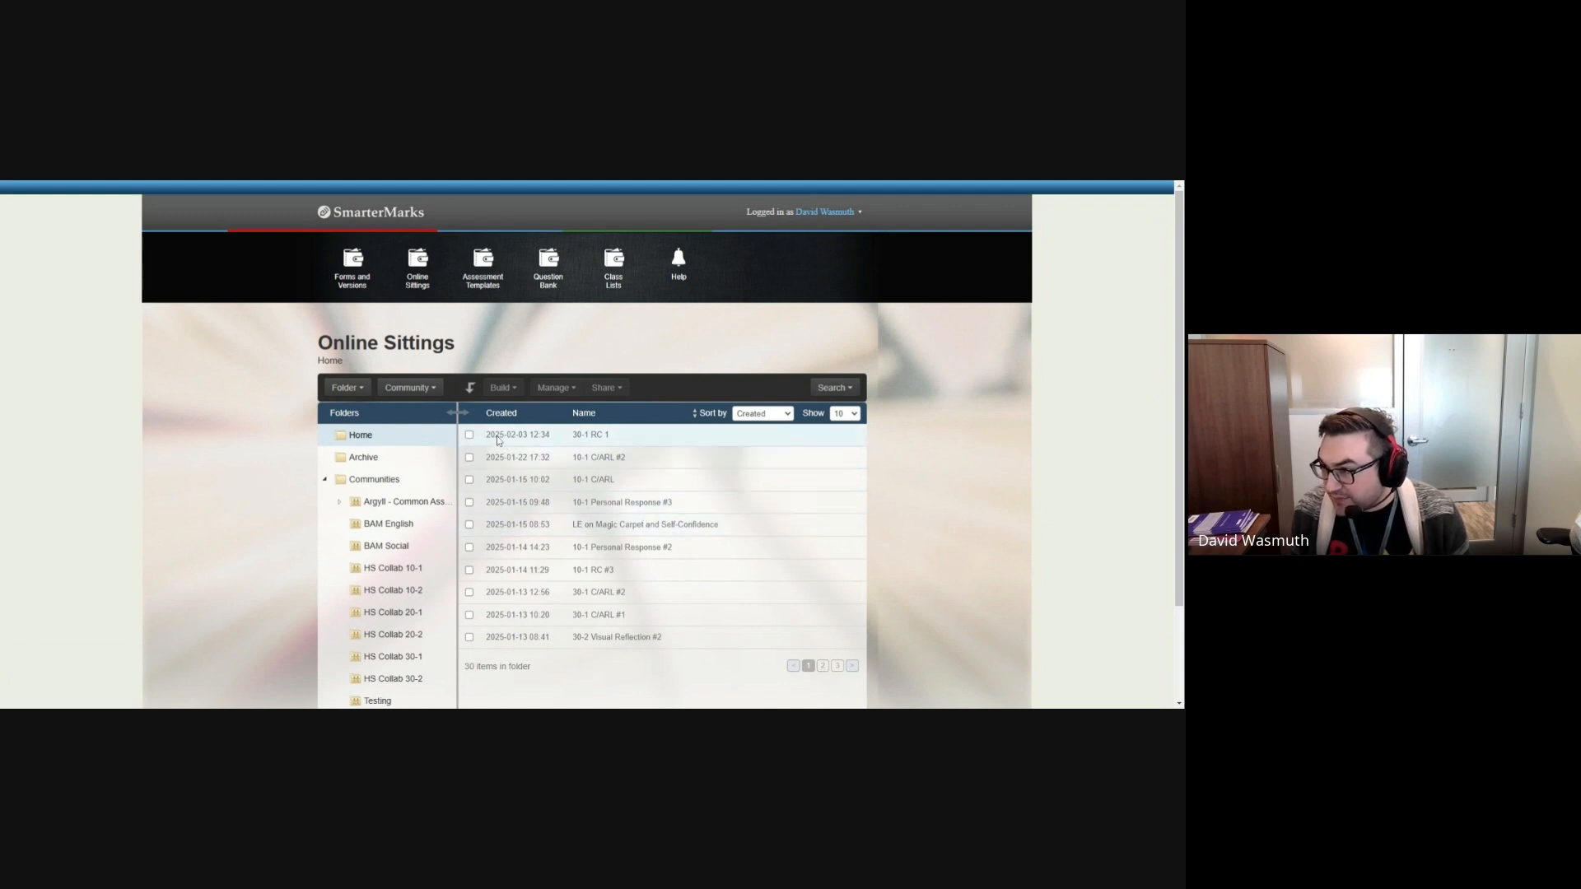
{"action": "left_click", "coordinate": [522, 437]}
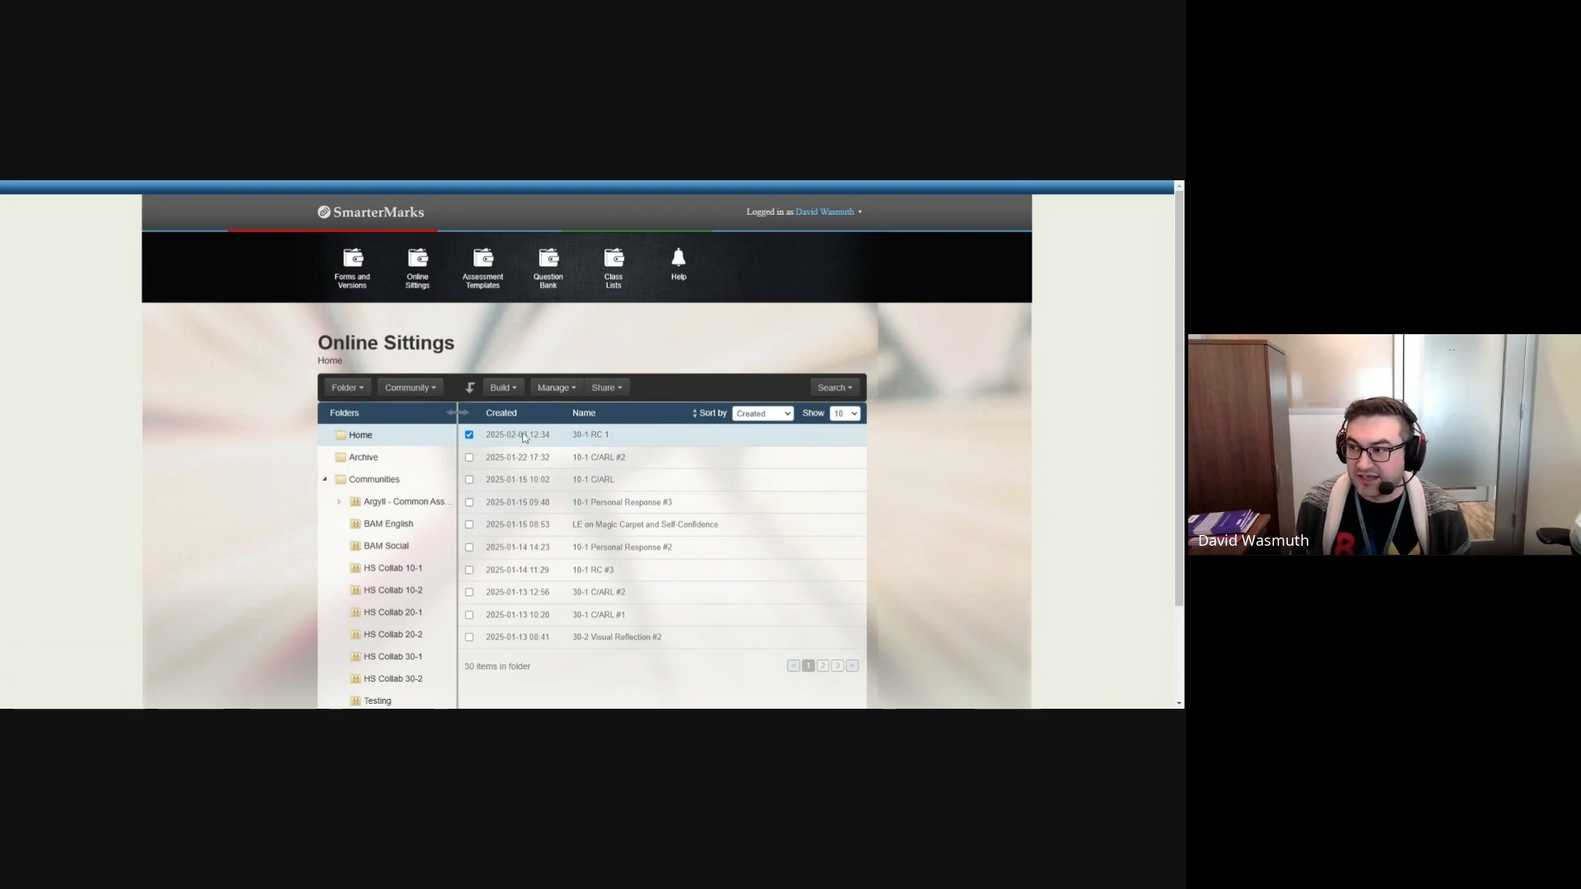
{"action": "double_click", "coordinate": [524, 438]}
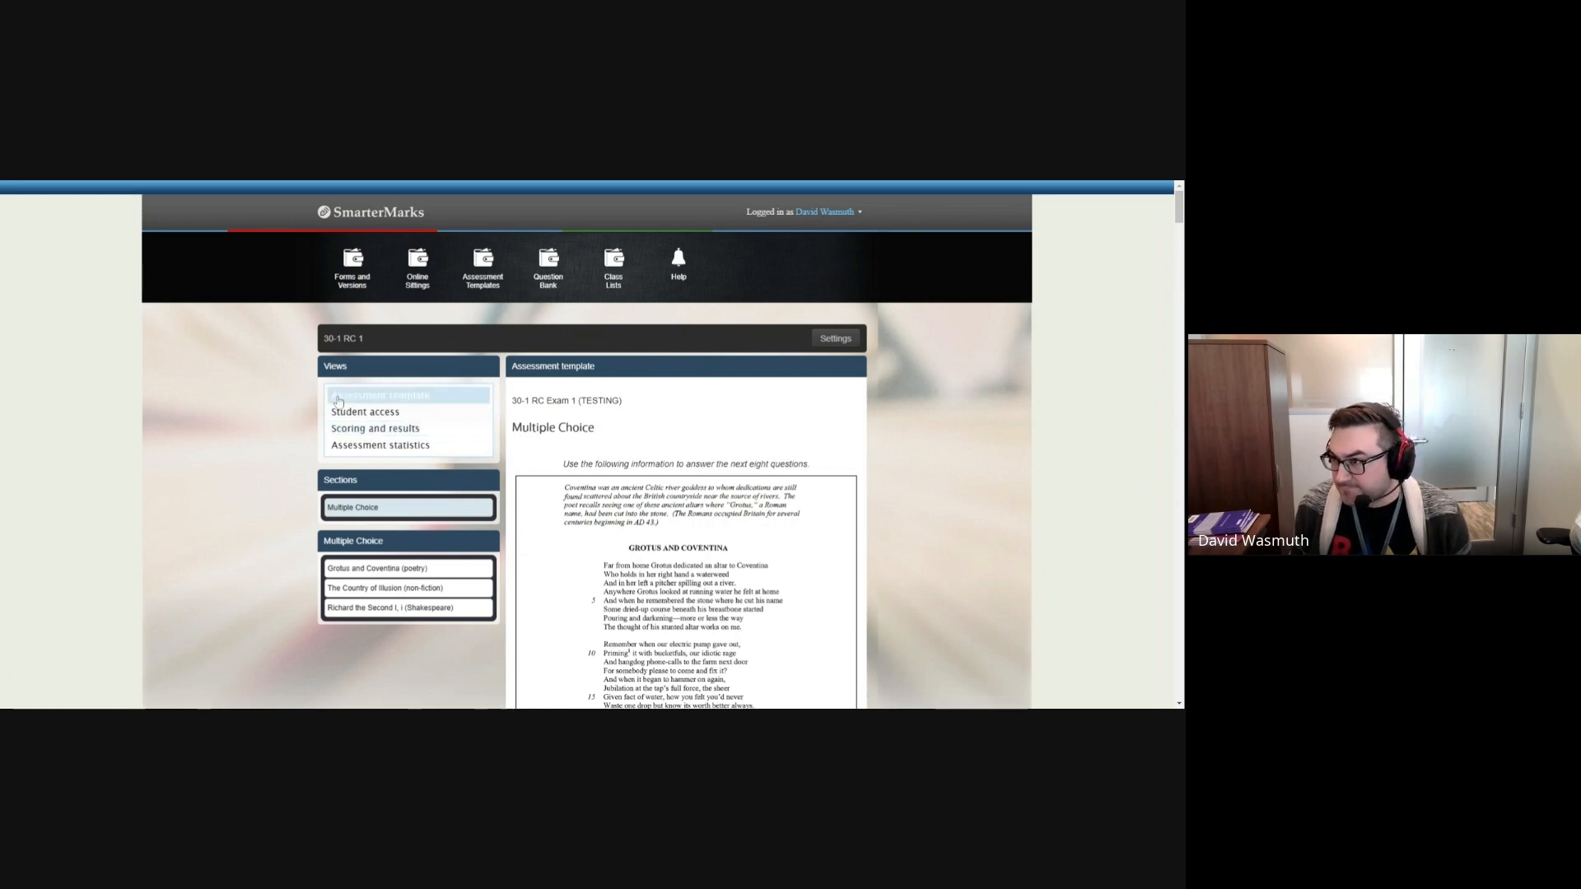
Step: Check the name and start code in the sitting's settings, and close them without saving
{"action": "left_click", "coordinate": [843, 339]}
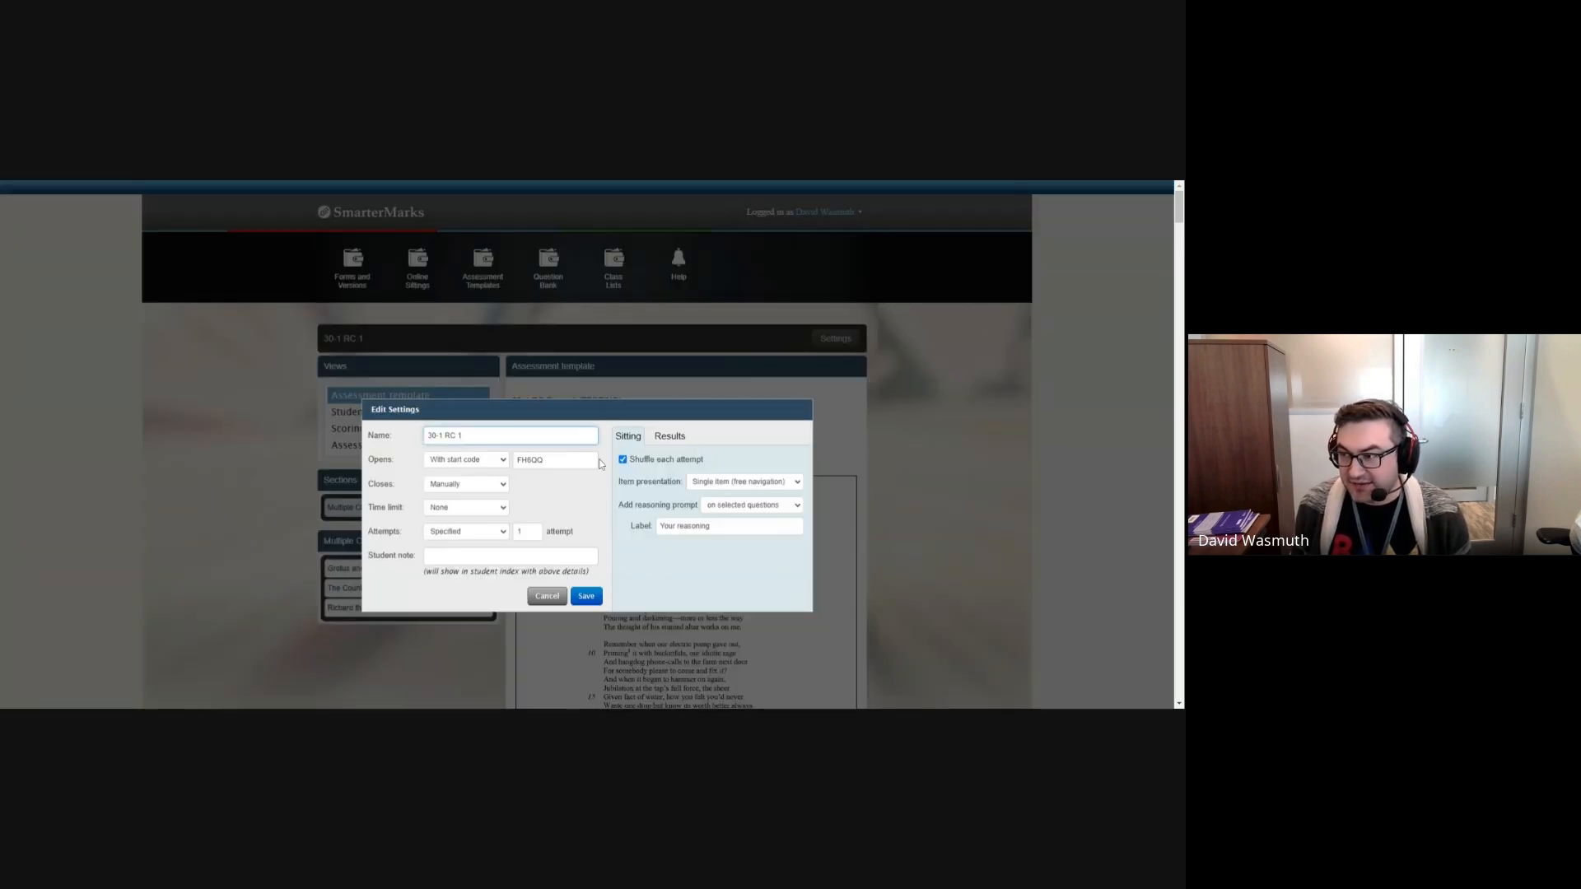
{"action": "left_click_drag", "start_coordinate": [462, 435], "coordinate": [423, 434]}
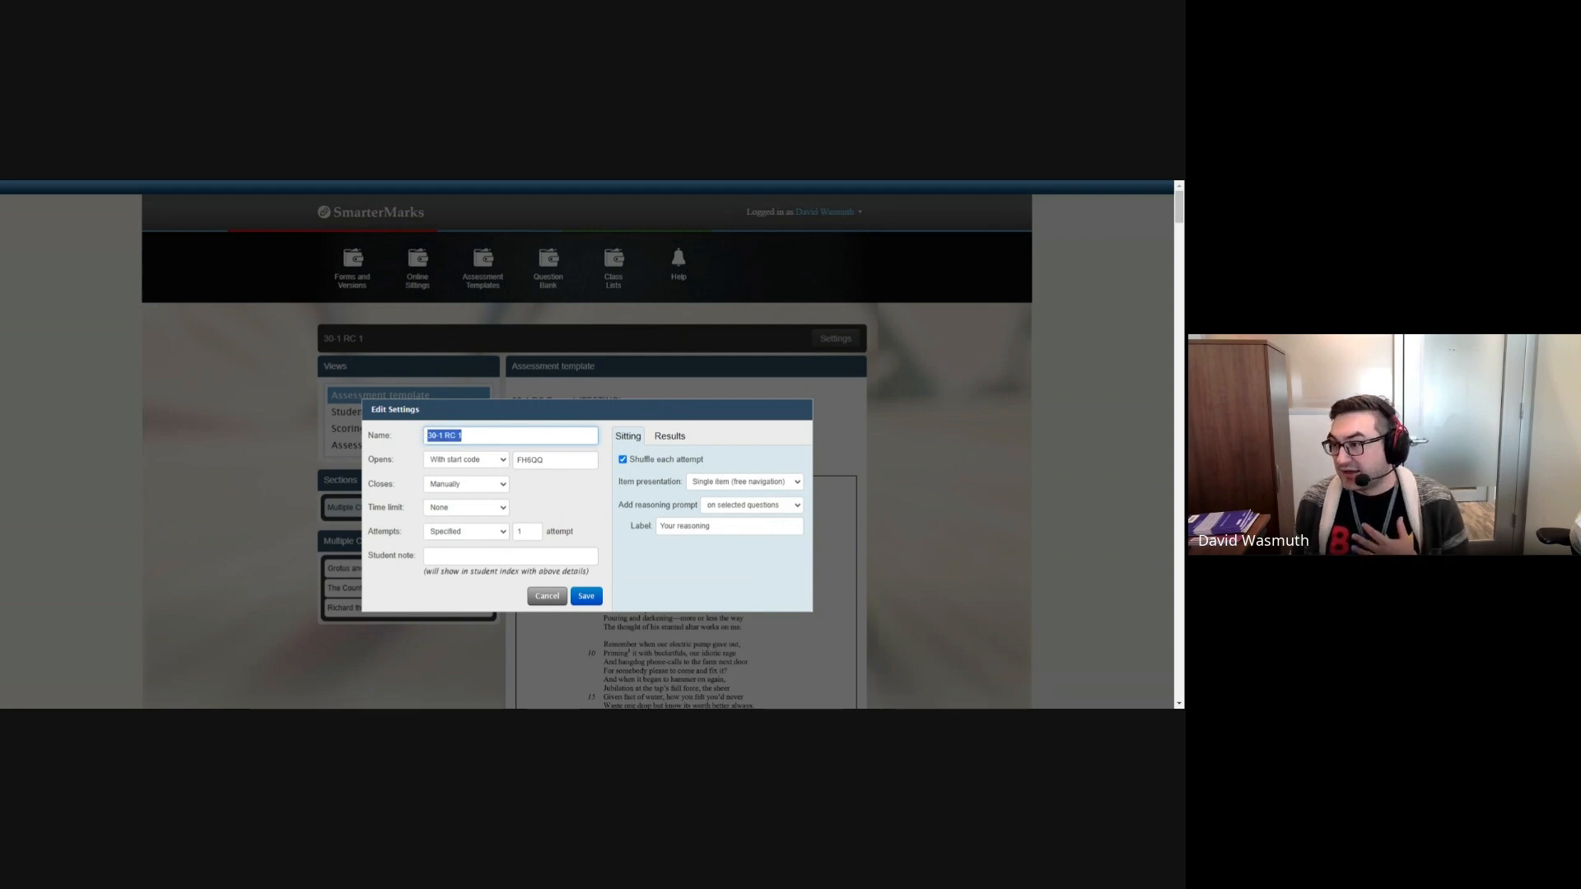
{"action": "left_click", "coordinate": [461, 435]}
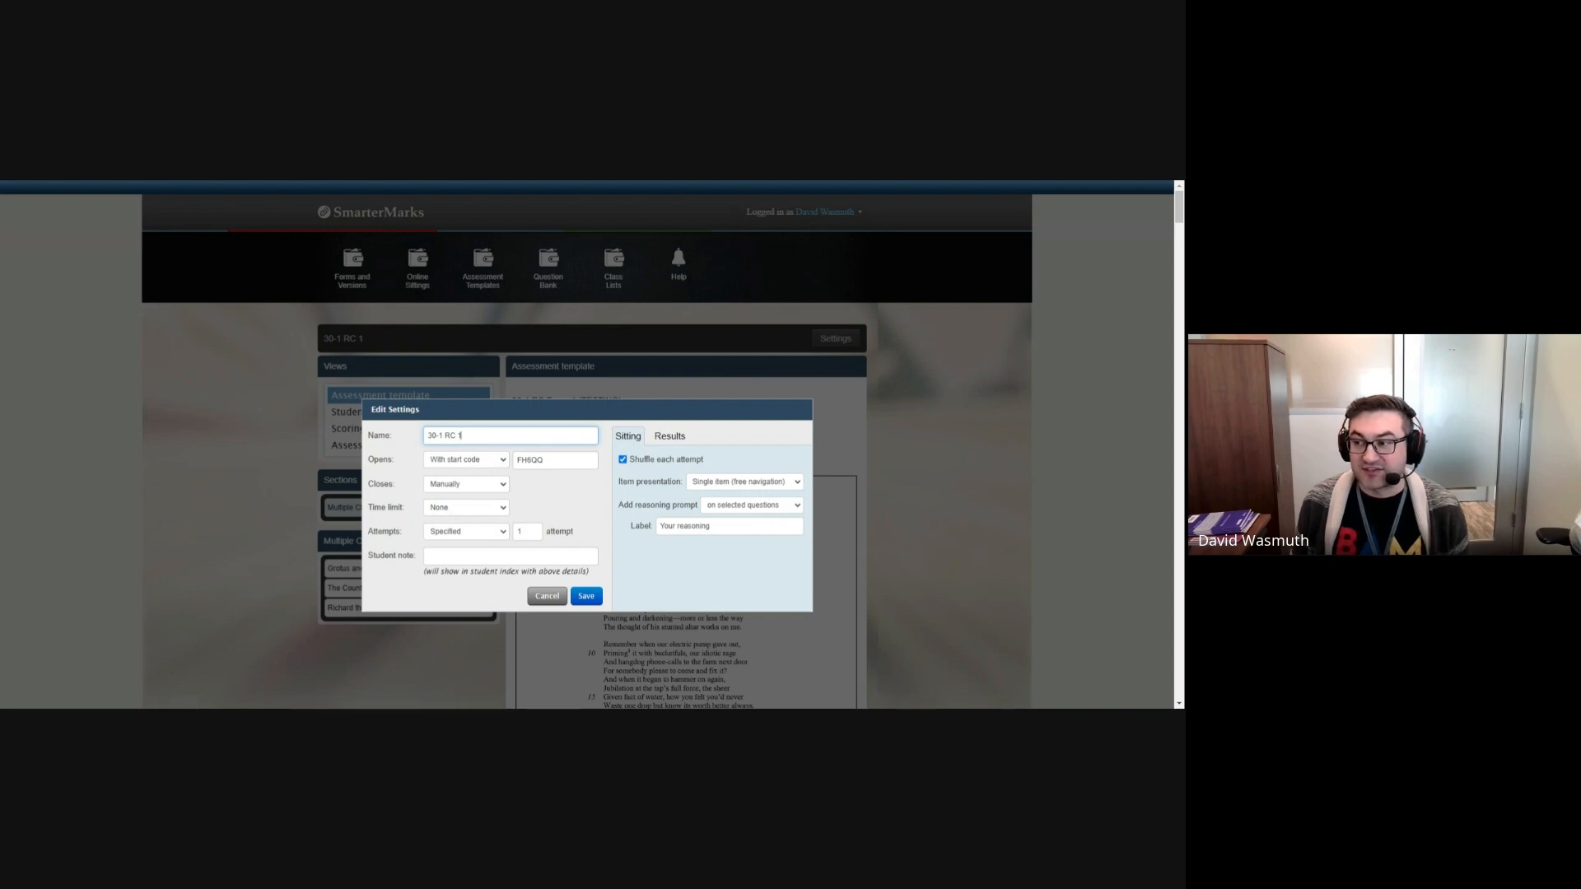
{"action": "key", "text": "Tab"}
{"action": "key", "text": "Tab"}
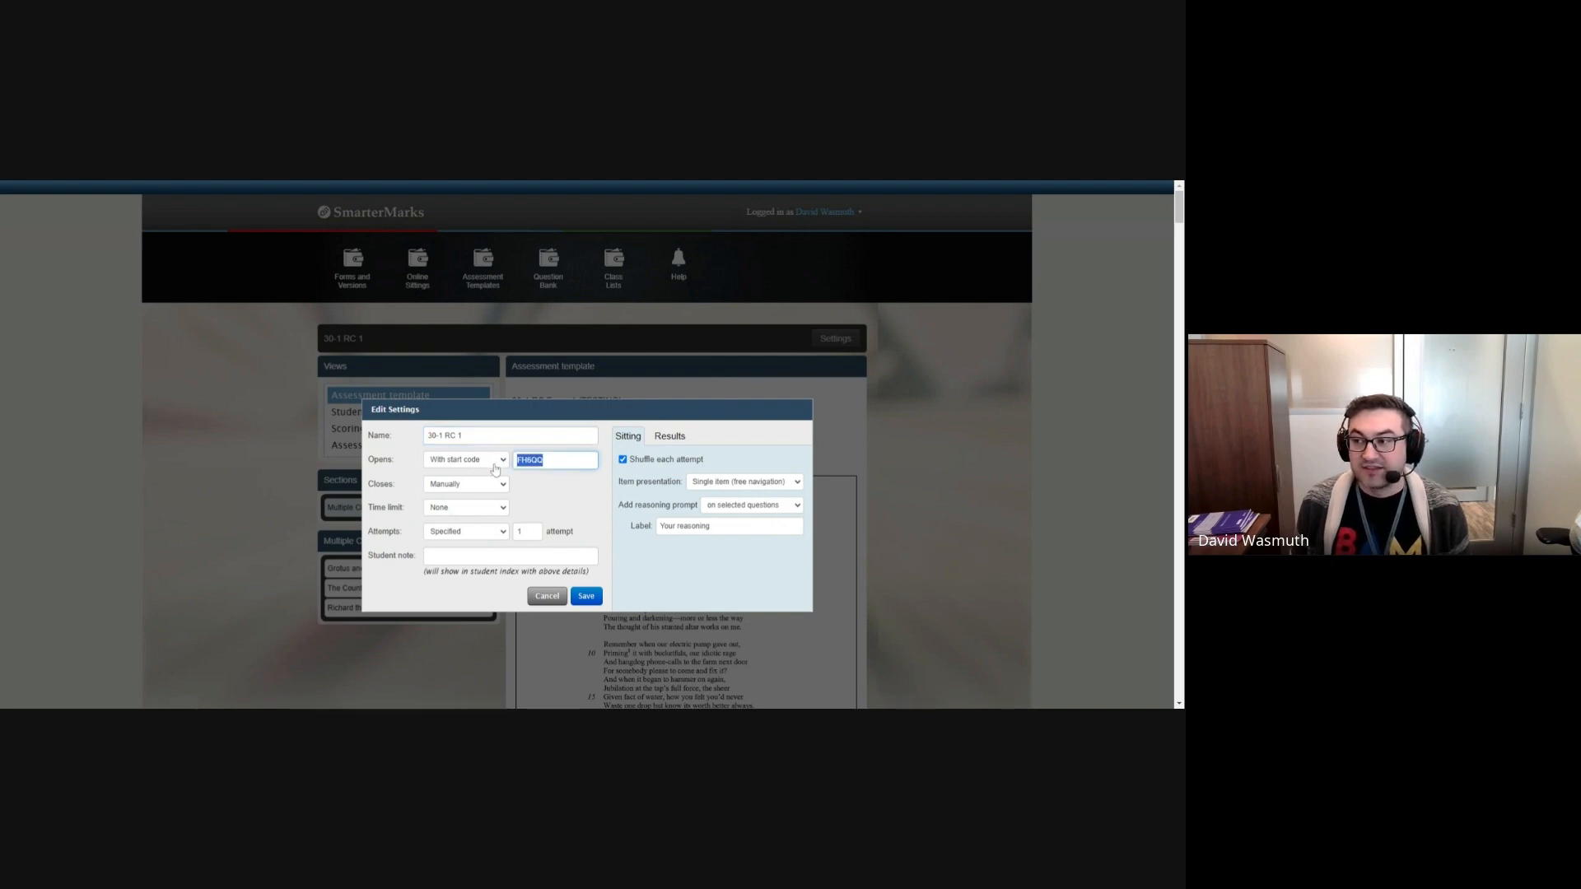
{"action": "left_click", "coordinate": [532, 491]}
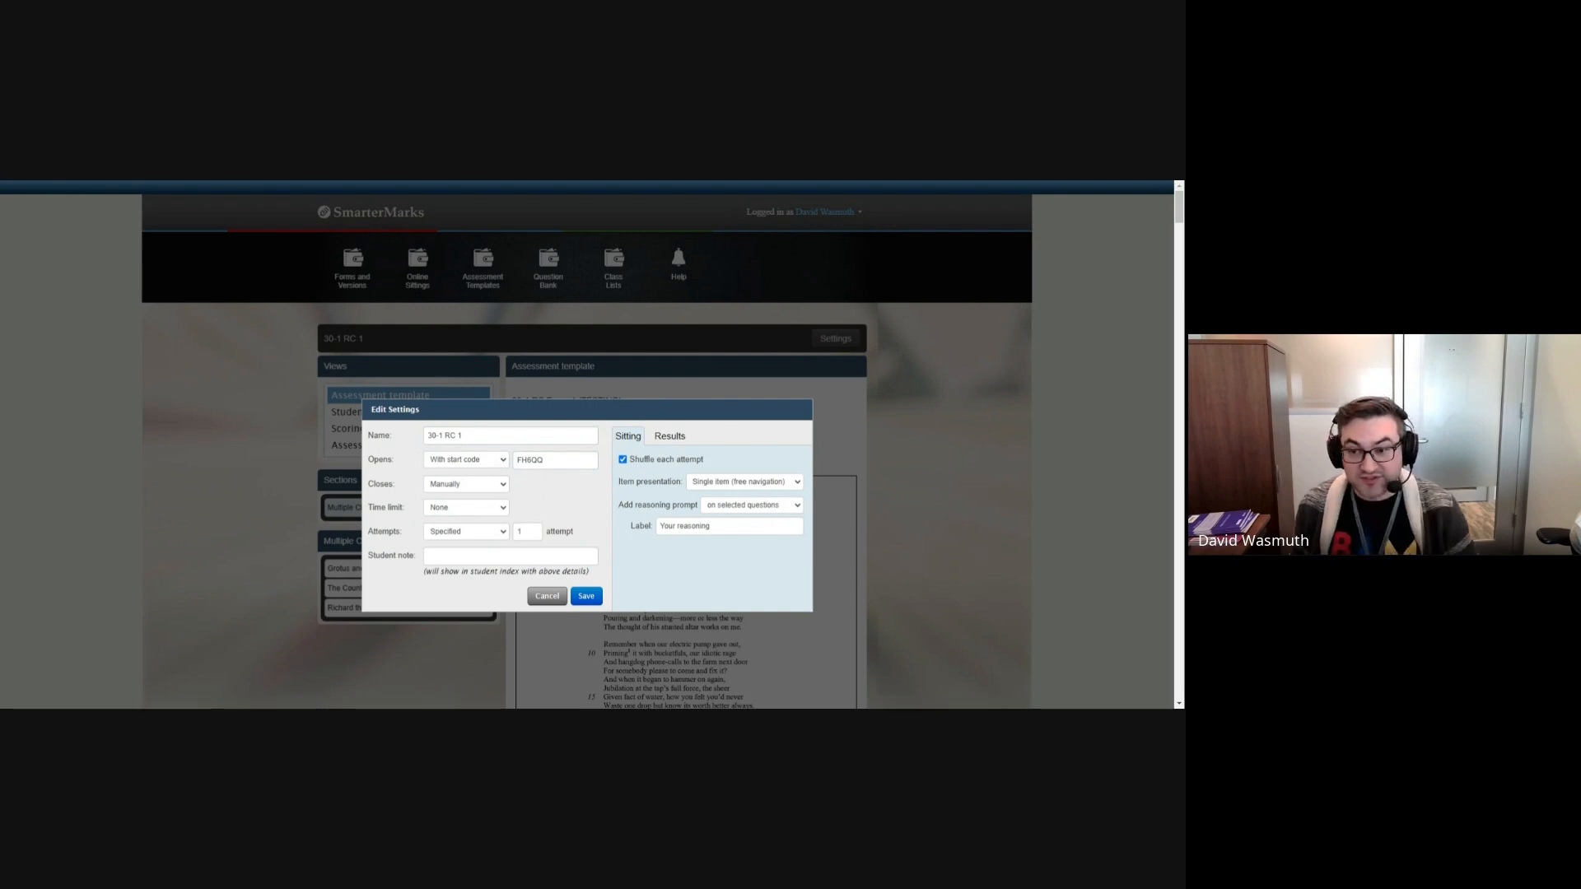
{"action": "left_click", "coordinate": [546, 599]}
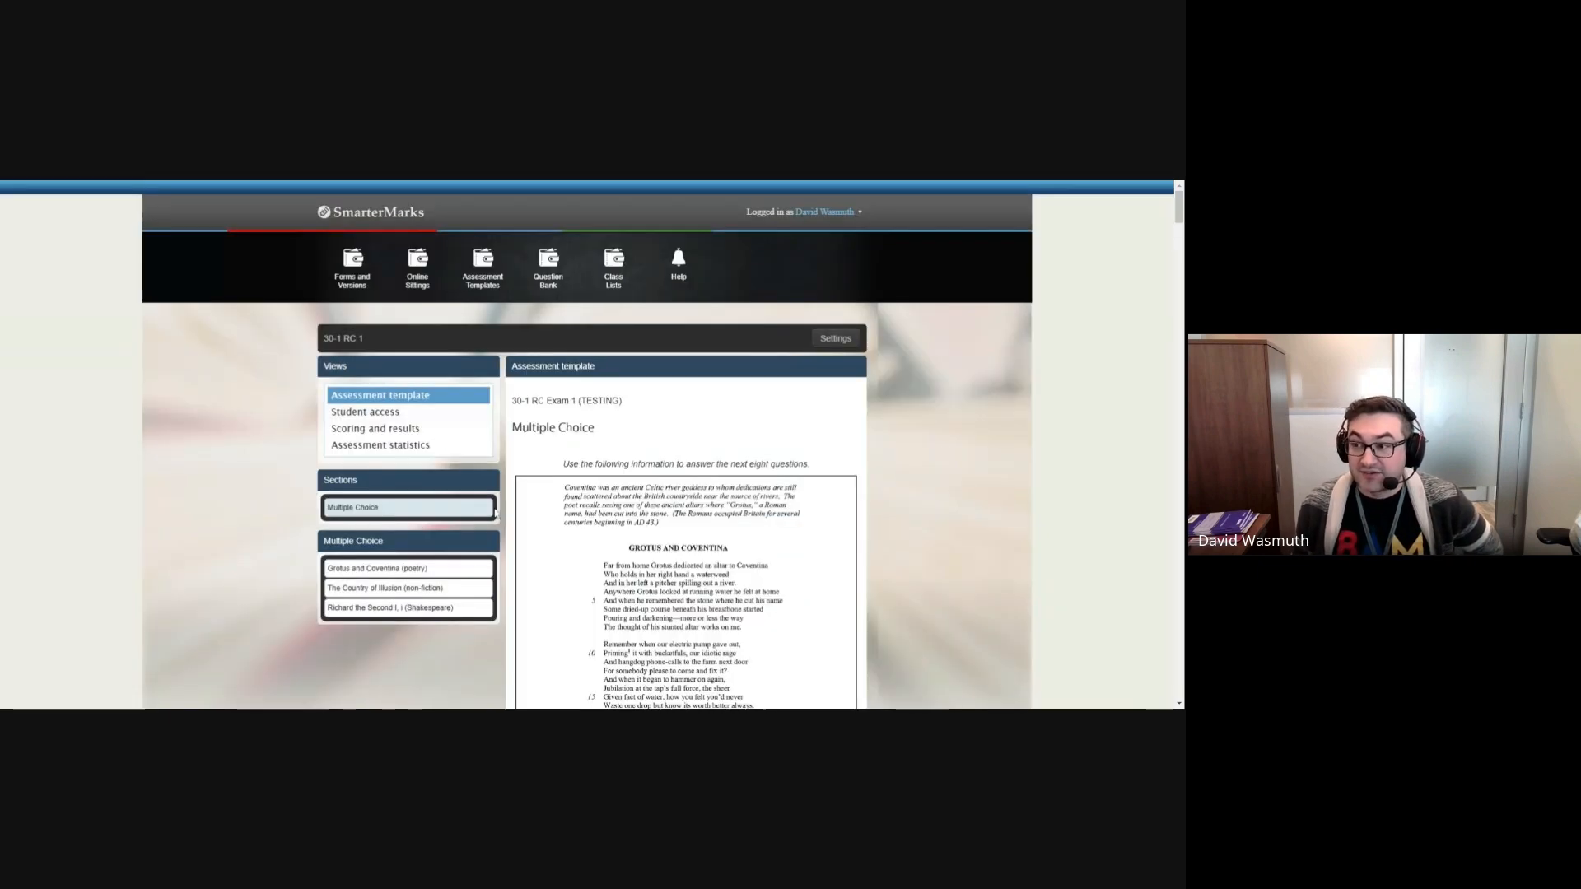
Step: Show the sitting's student access and examine the form for adding students by email address, without adding anyone
{"action": "left_click", "coordinate": [378, 415]}
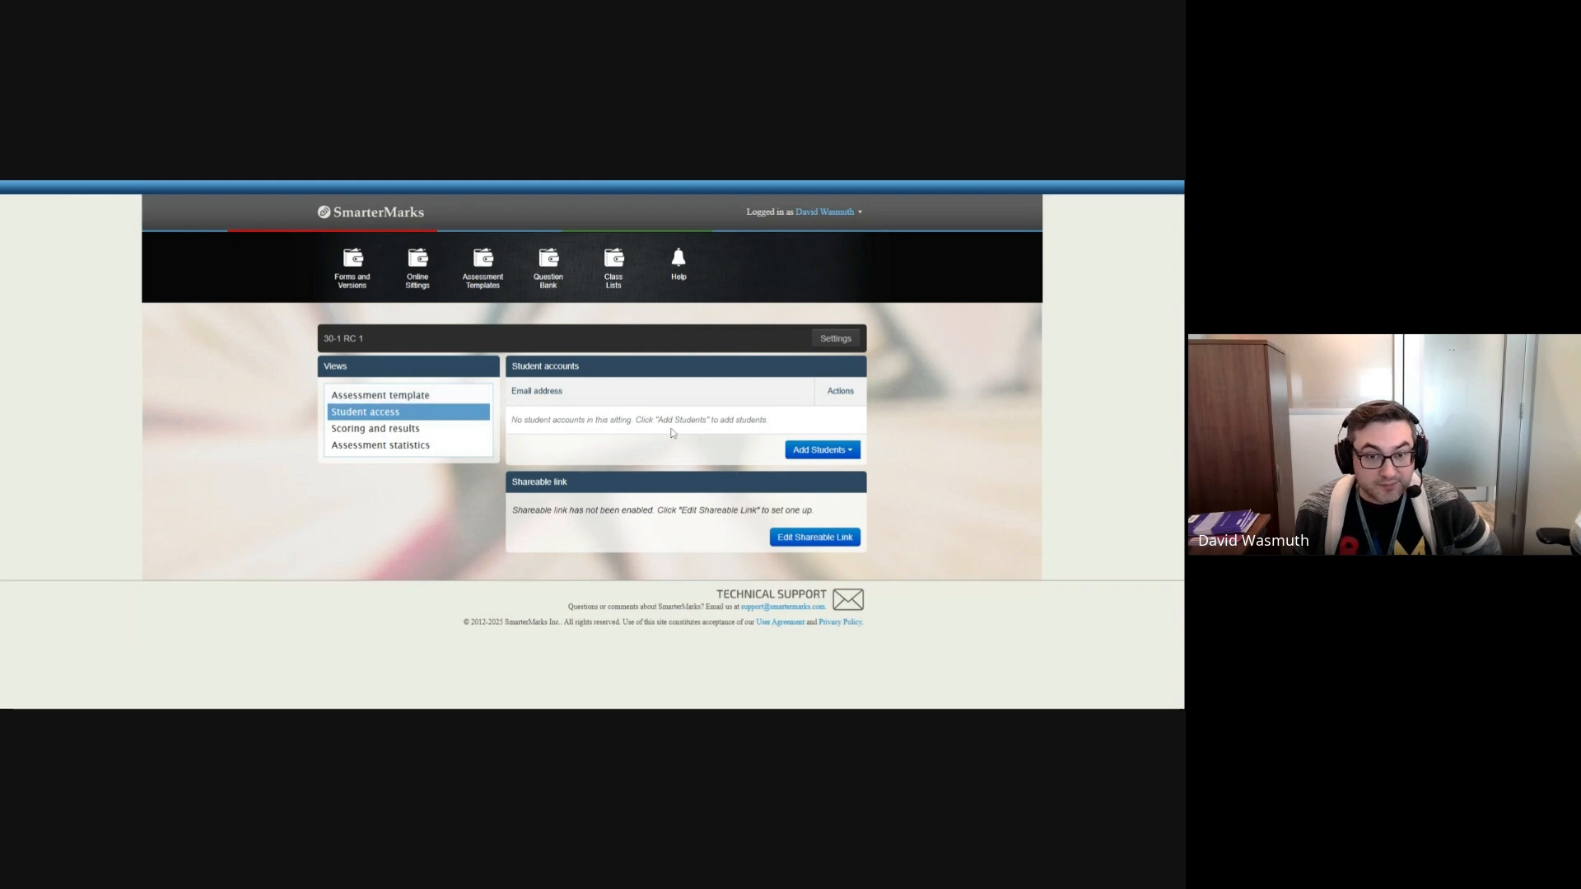
{"action": "left_click", "coordinate": [825, 451]}
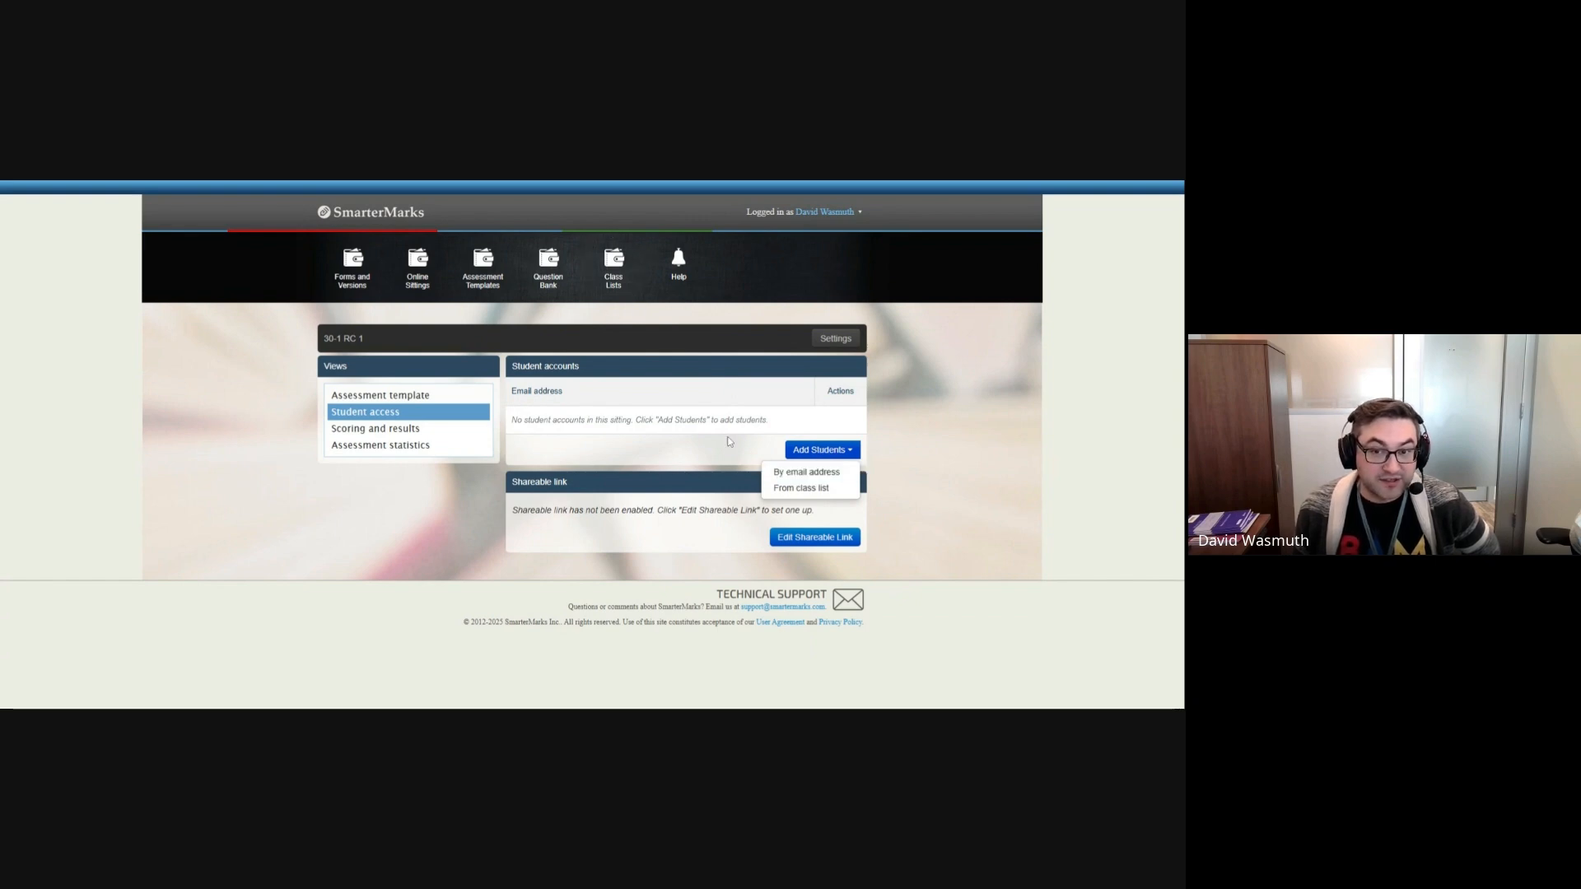
{"action": "left_click", "coordinate": [808, 472]}
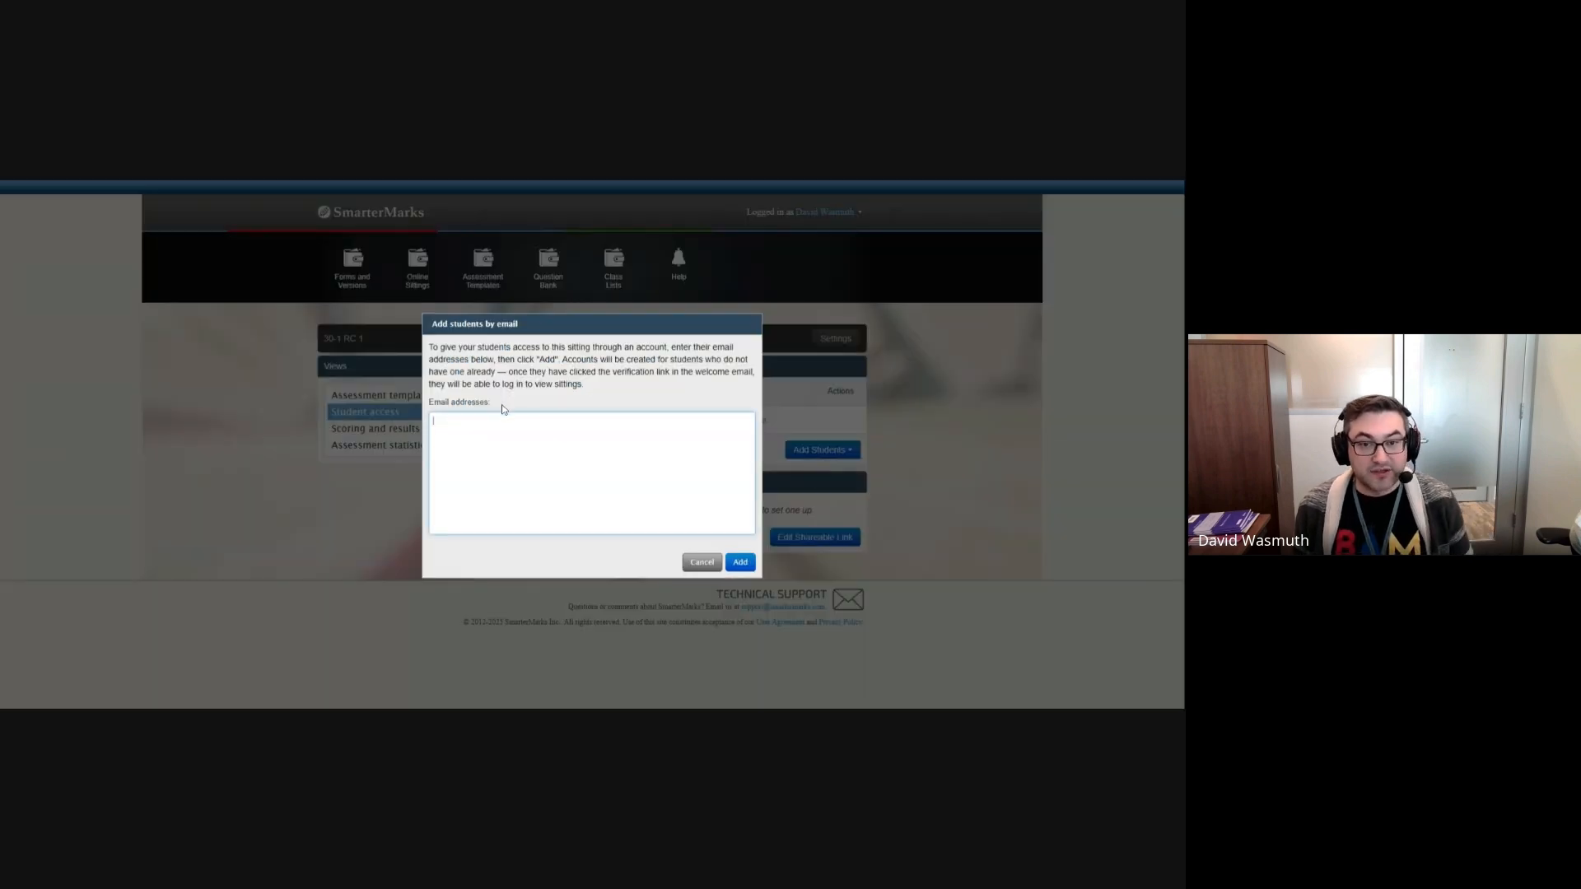
{"action": "left_click", "coordinate": [701, 563]}
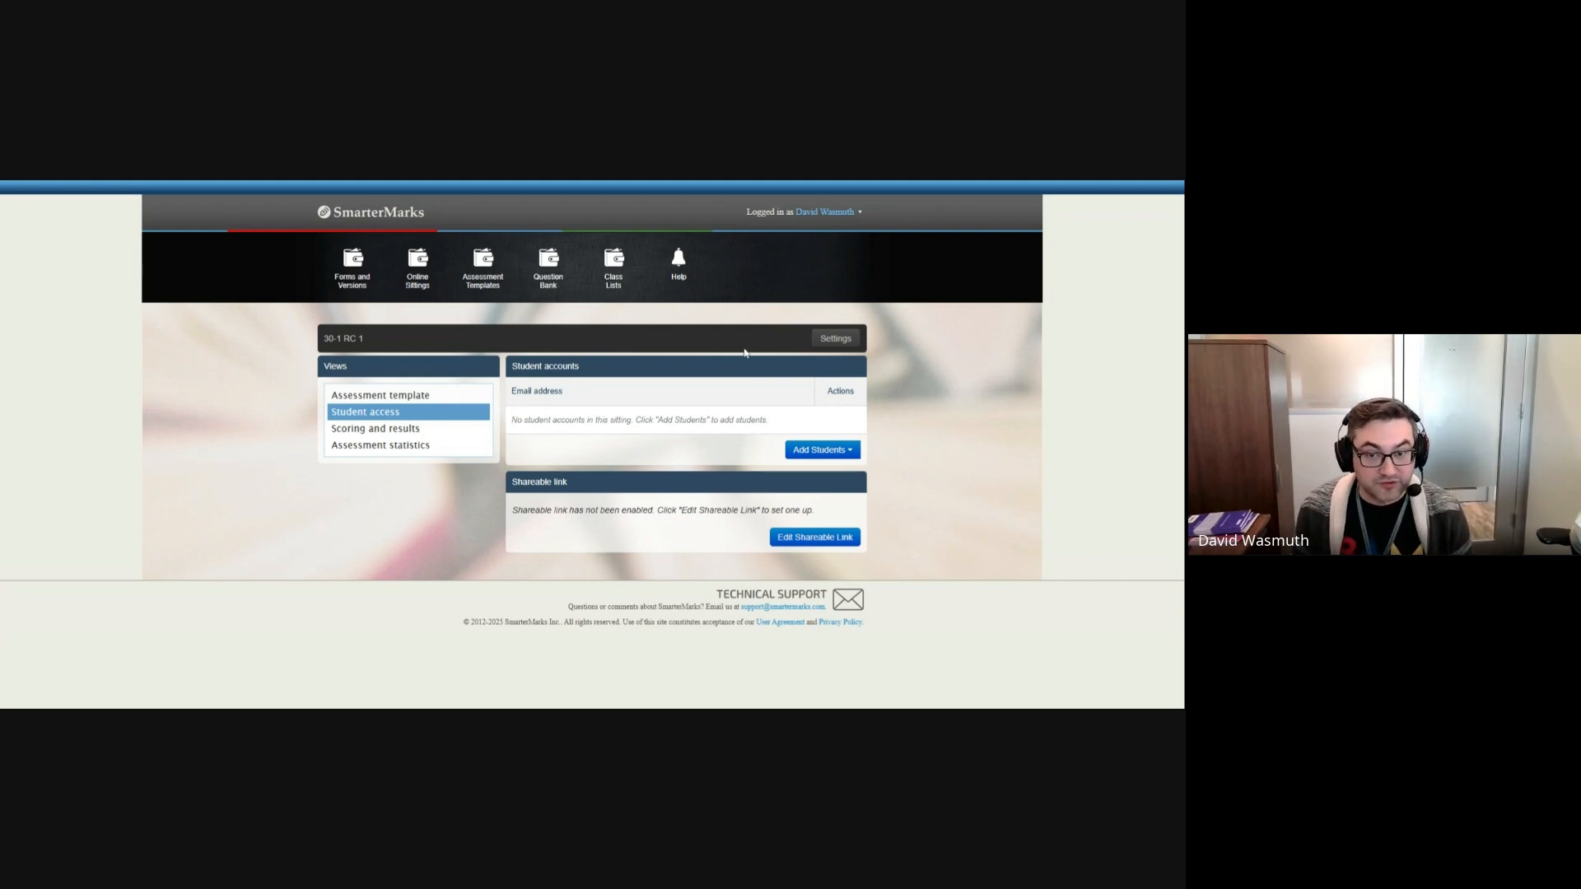
{"action": "left_click", "coordinate": [371, 418]}
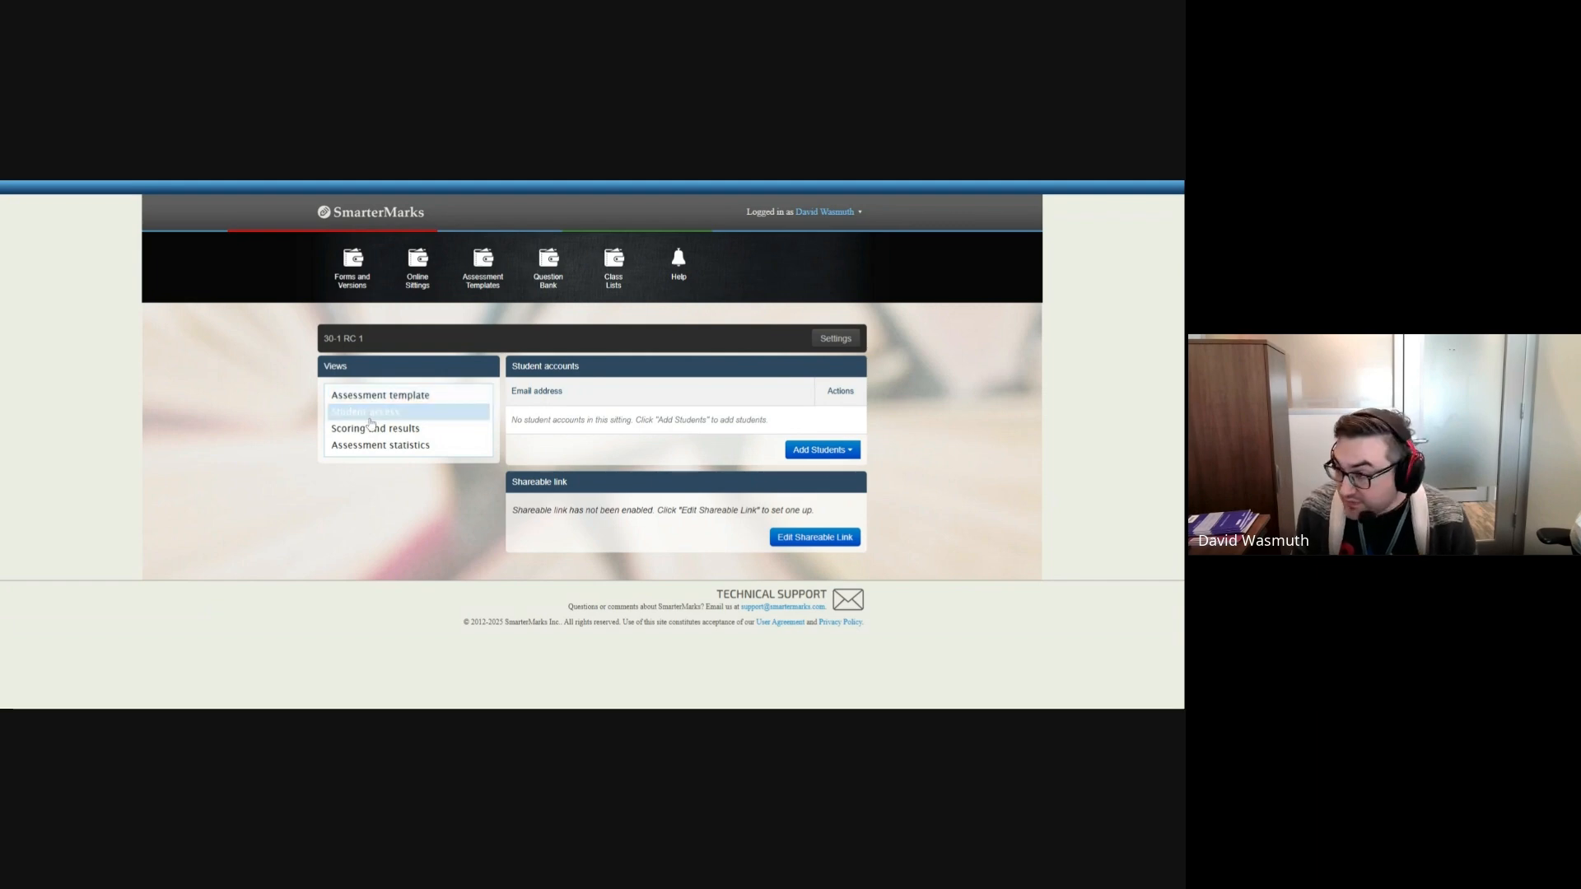